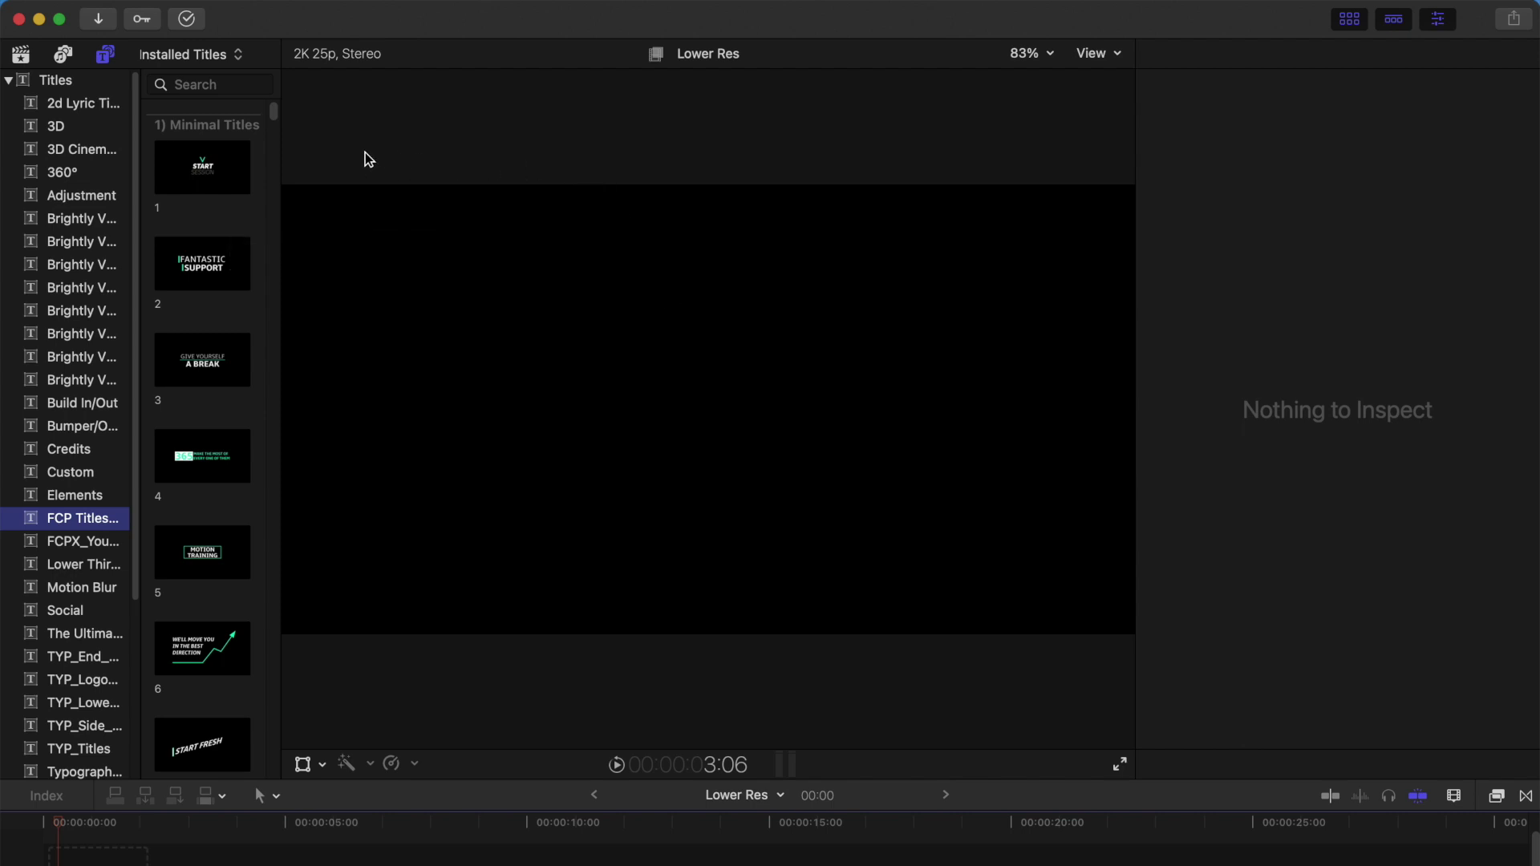
# Drag Minimal Titles template 1 into the Lower Res project timeline, where it shows as a missing title.
pyautogui.moveTo(216, 165); pyautogui.dragTo(238, 856)
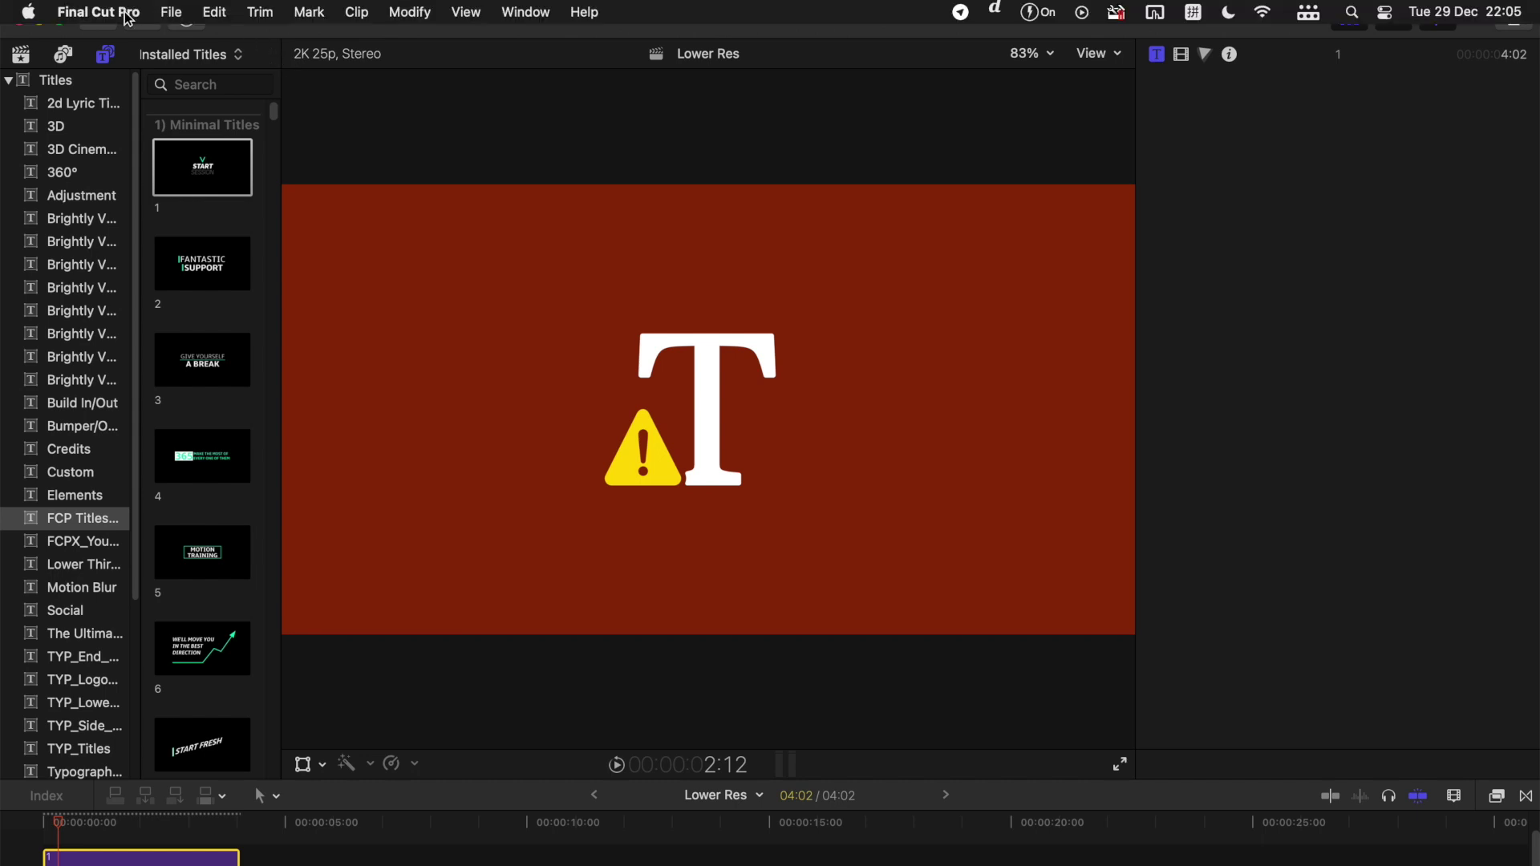
pyautogui.click(127, 13)
pyautogui.click(126, 47)
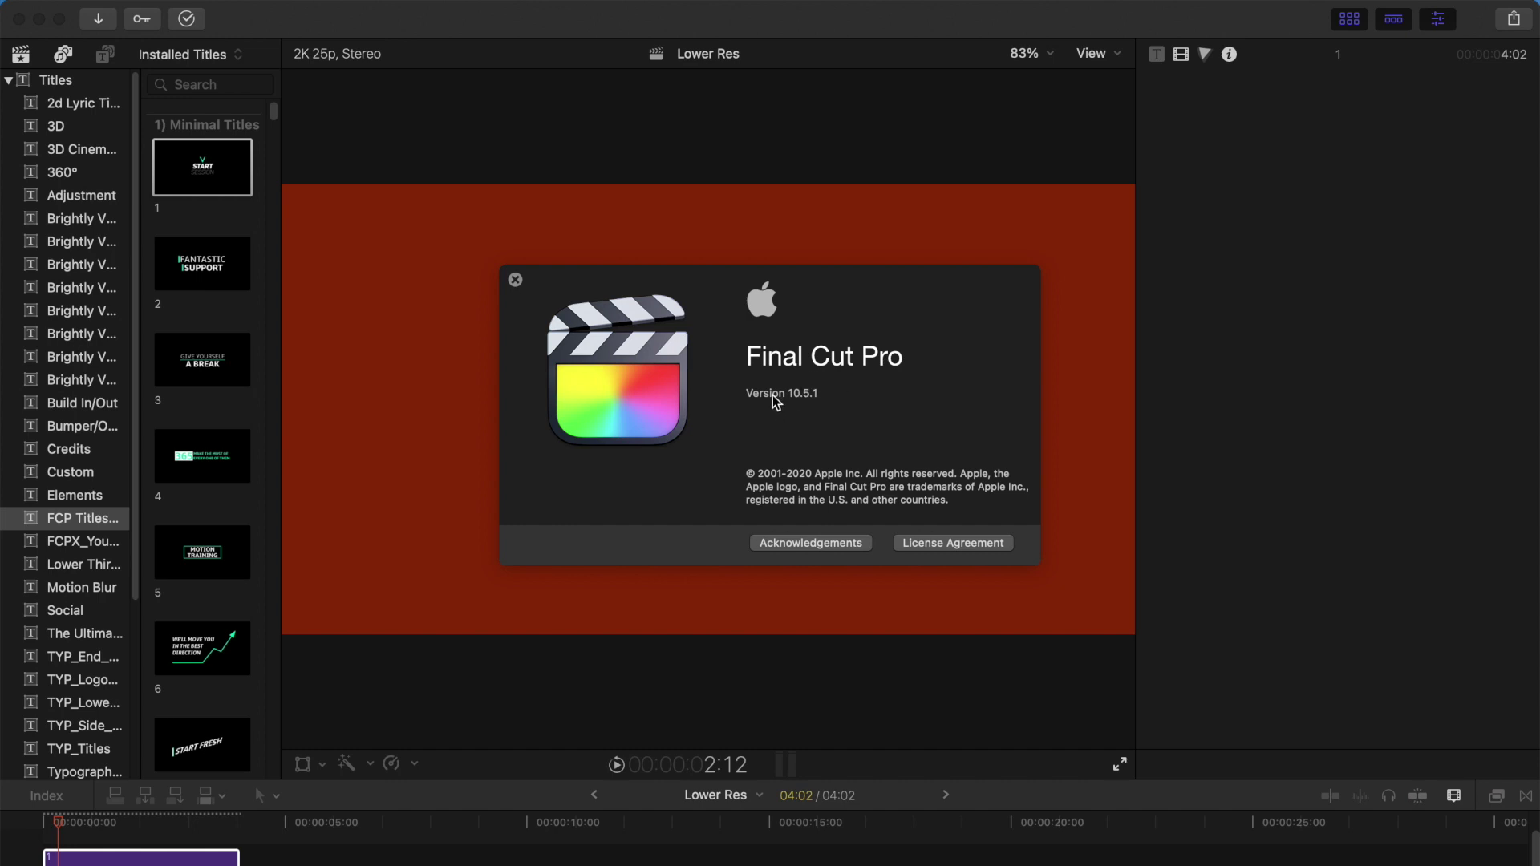
pyautogui.click(516, 281)
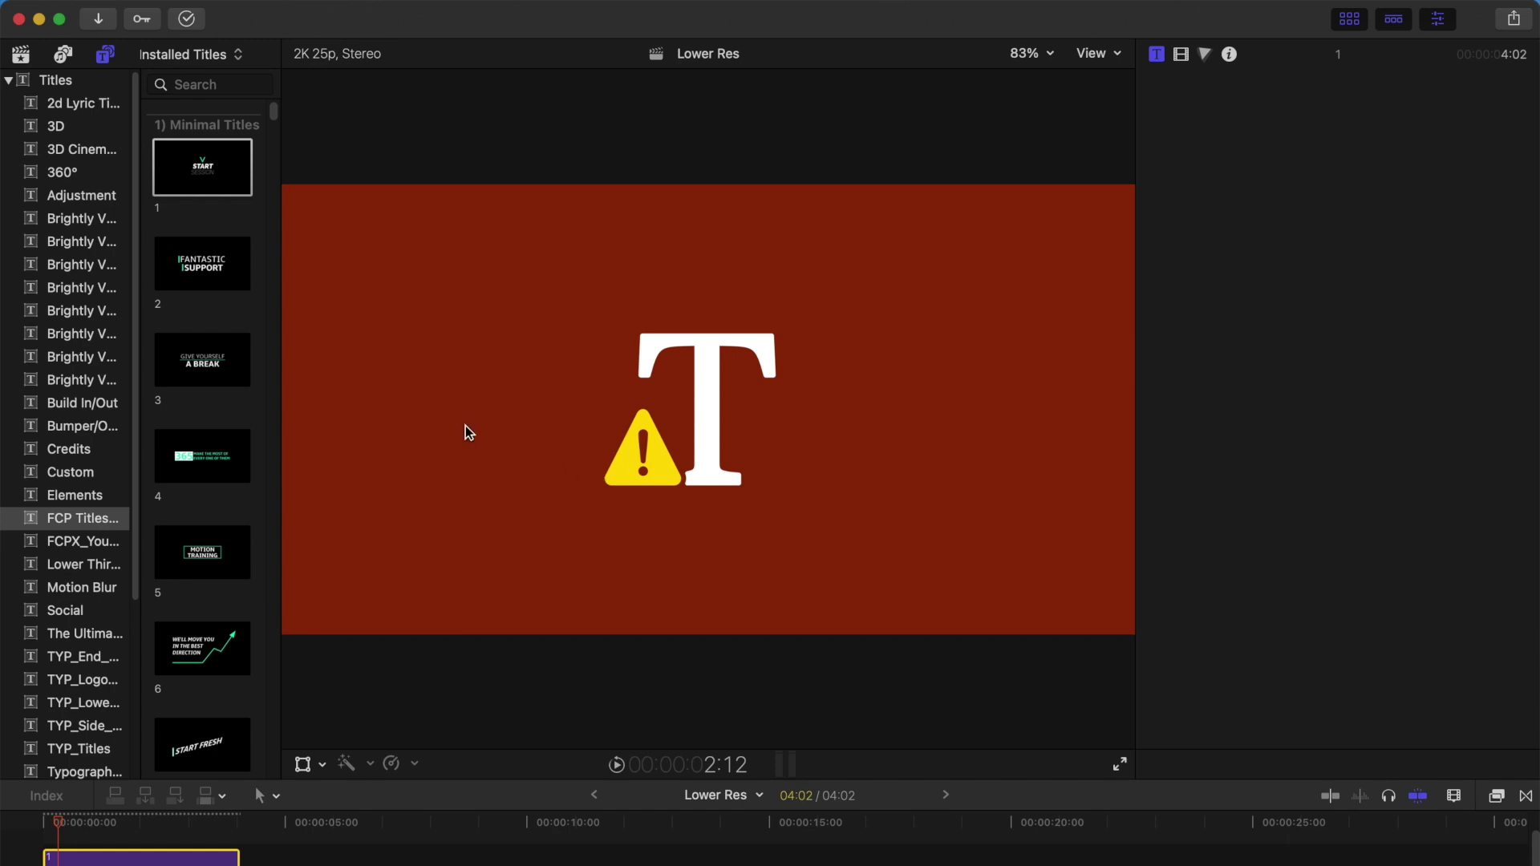
# Reveal title 1's 1.moti file in Finder and show its Minimal Titles folder in column view.
pyautogui.rightClick(219, 187)
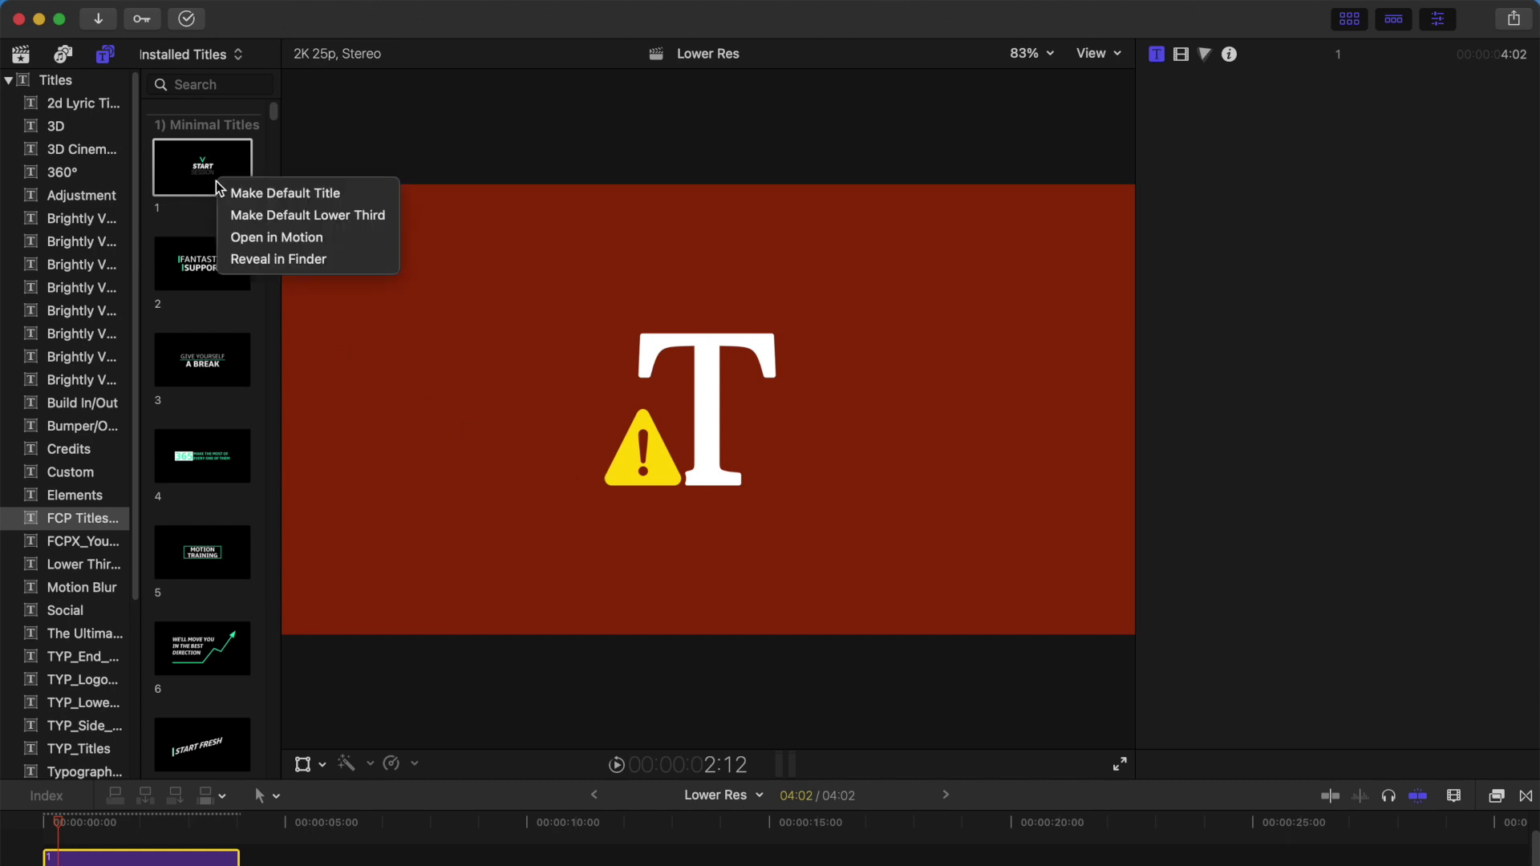
pyautogui.click(258, 258)
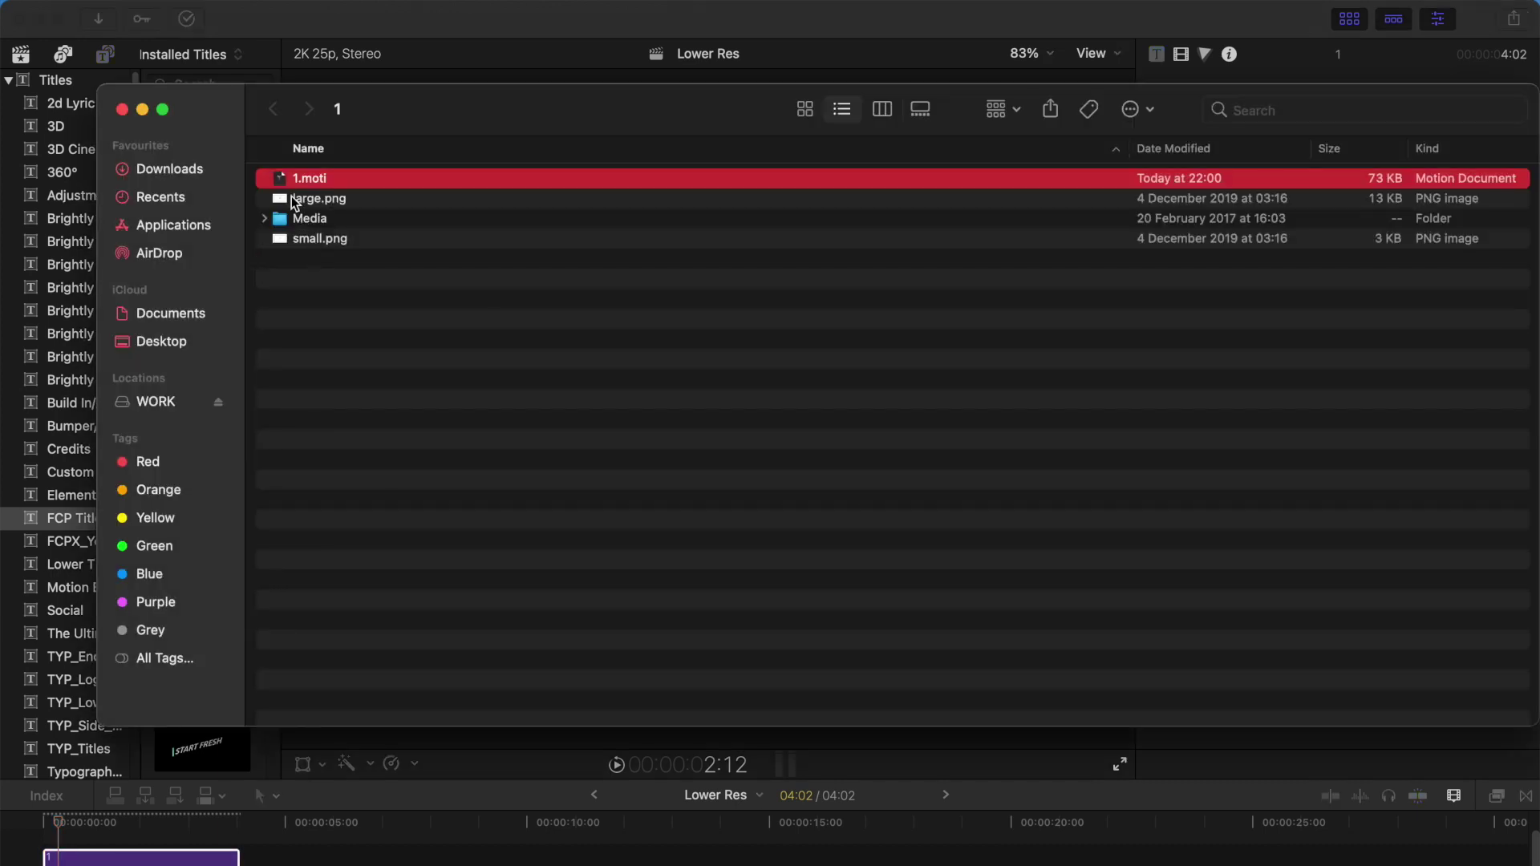
pyautogui.click(883, 109)
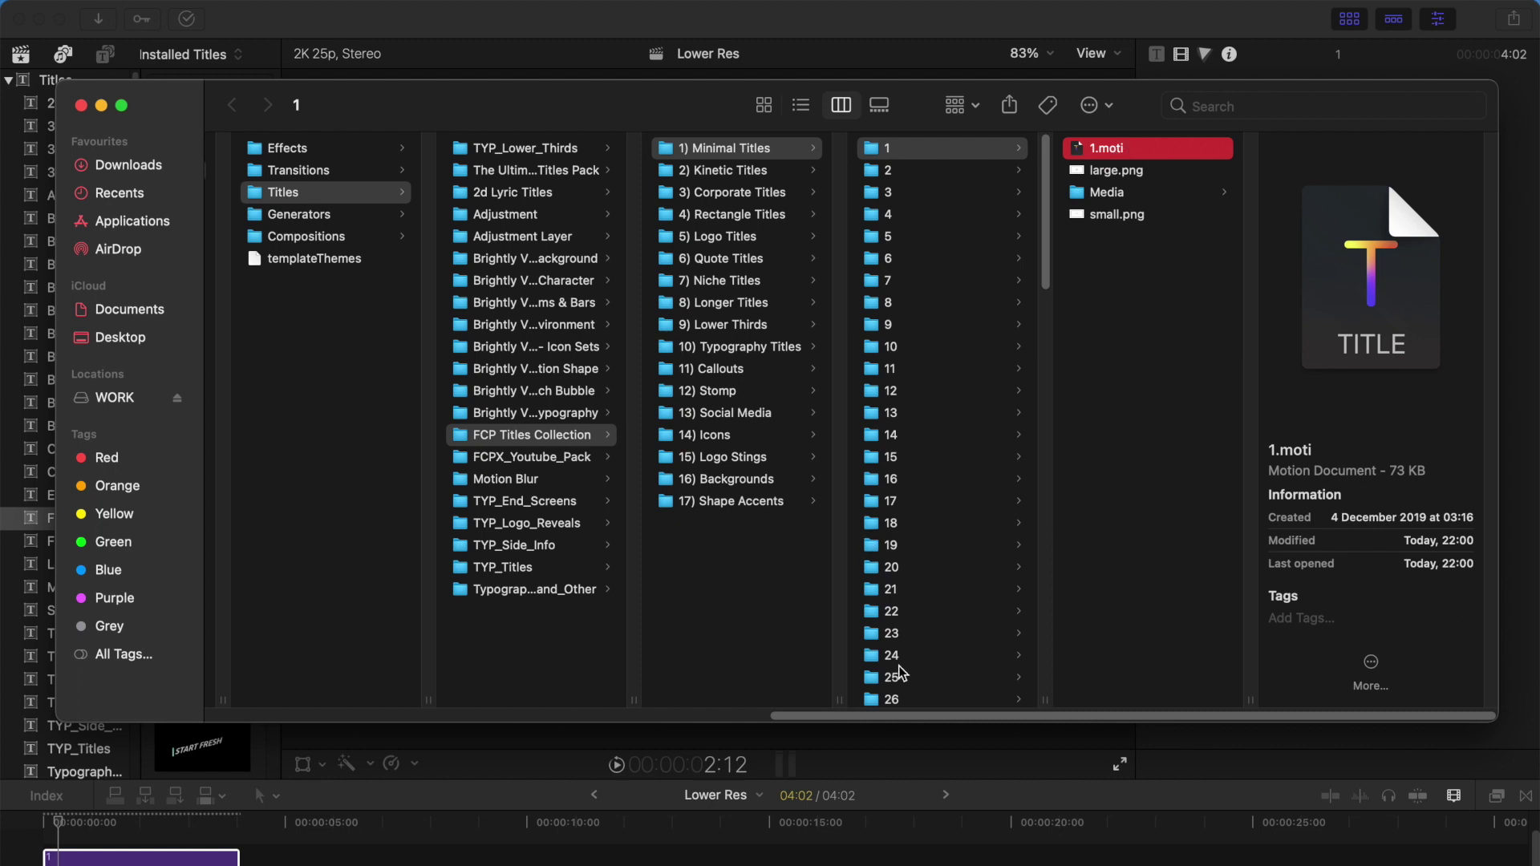
pyautogui.moveTo(909, 714); pyautogui.dragTo(742, 714)
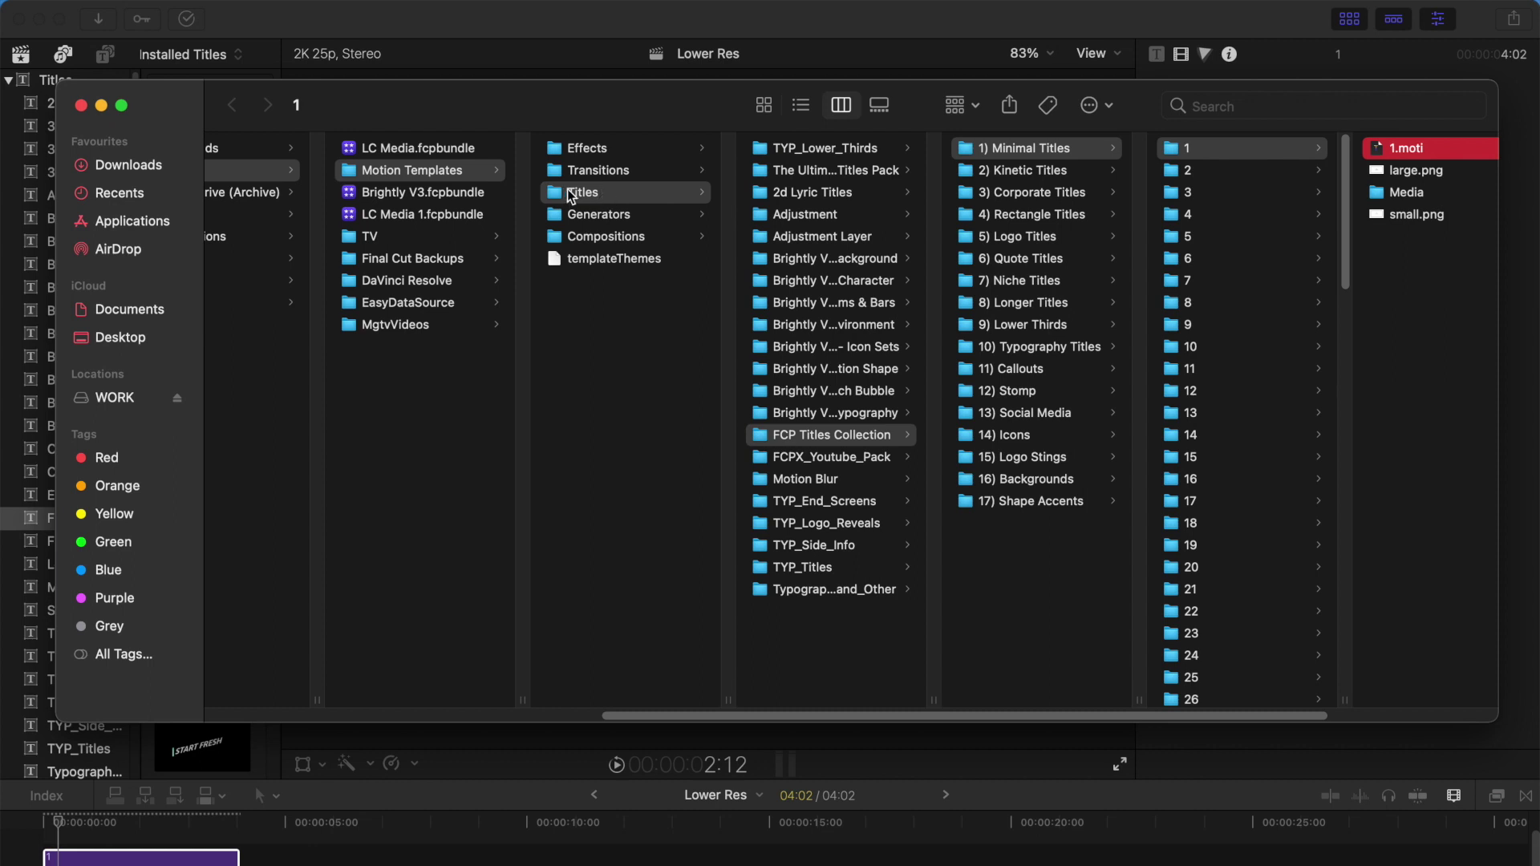
pyautogui.moveTo(706, 714); pyautogui.dragTo(874, 713)
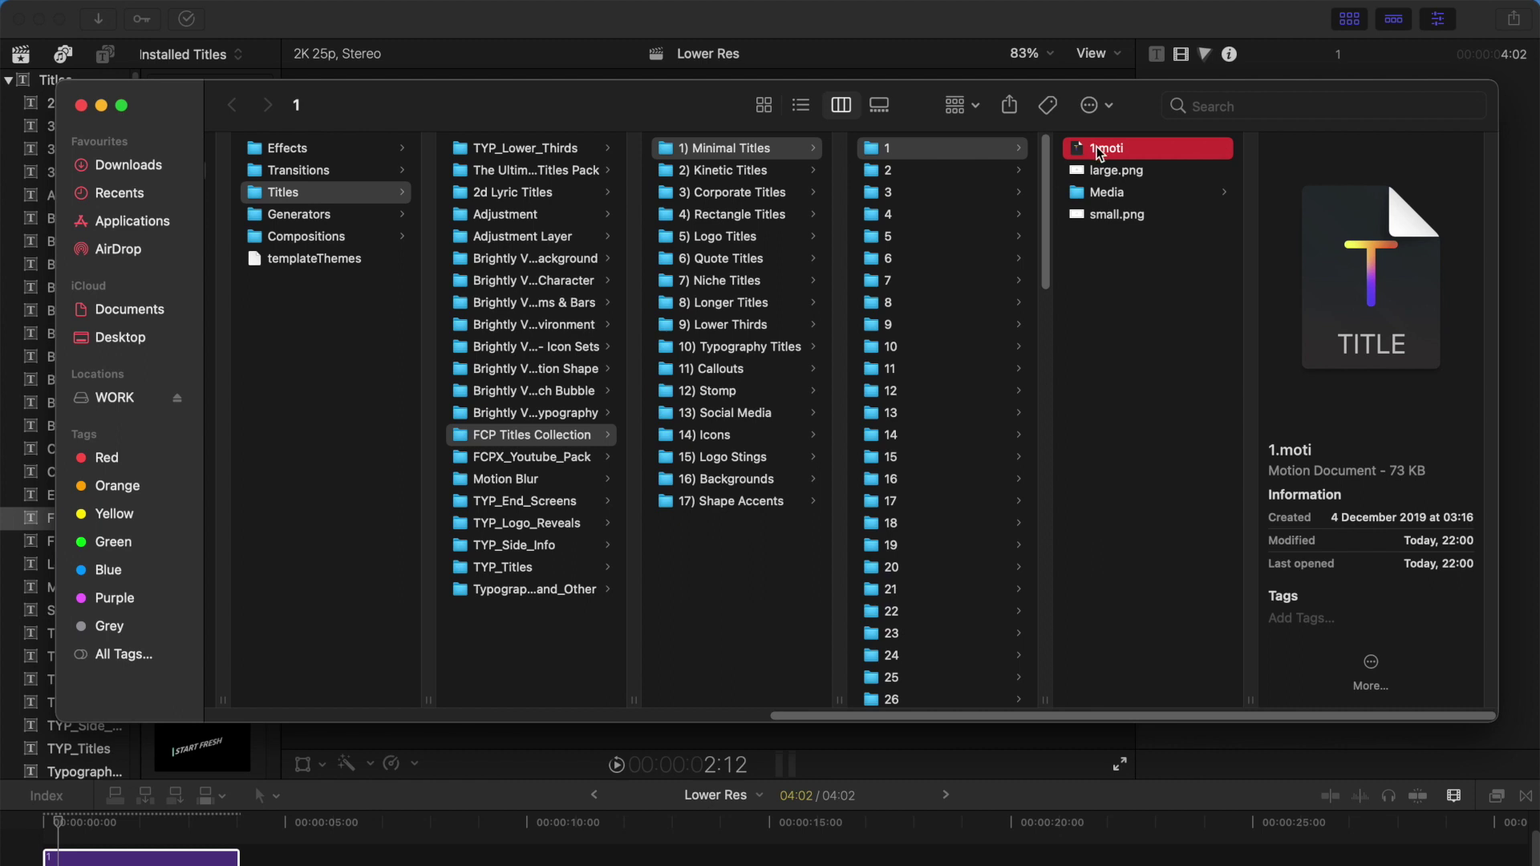
# Open 1.moti in TextEdit via Open With > Other, and tile it to the left half.
pyautogui.rightClick(1099, 154)
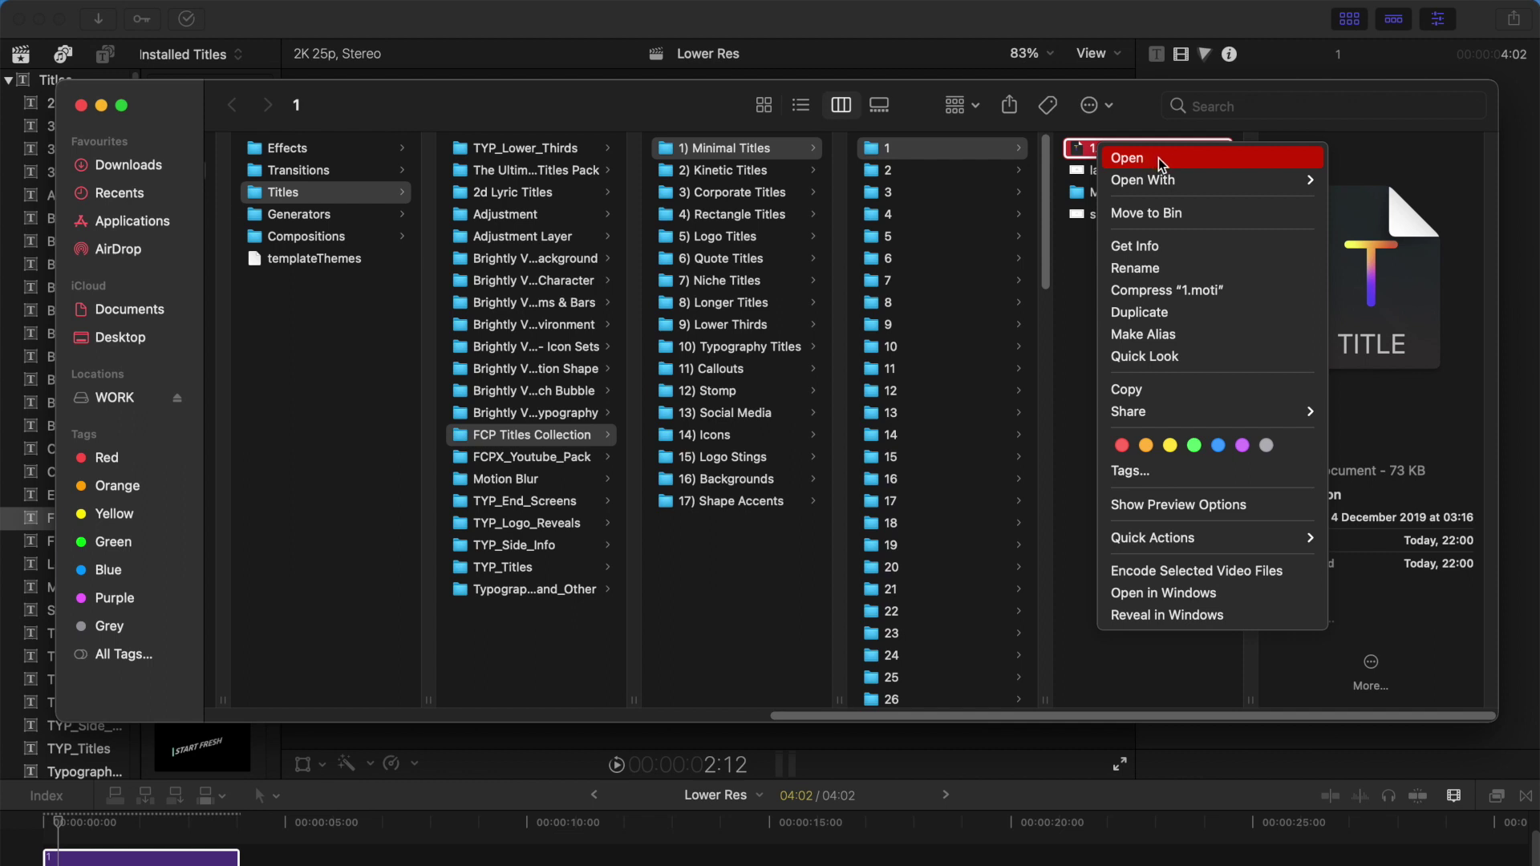
pyautogui.moveTo(1246, 181)
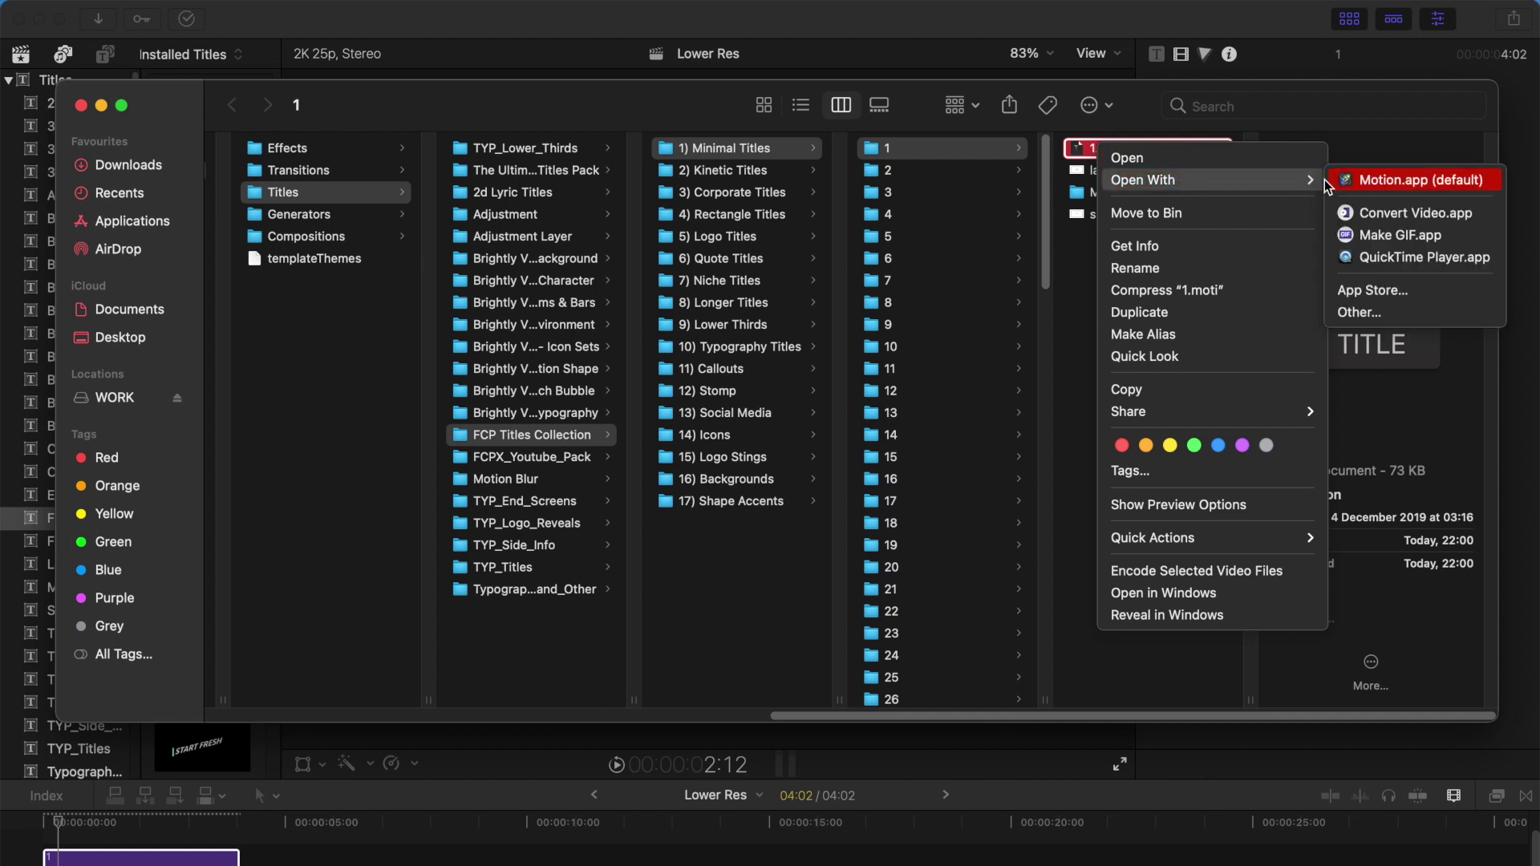
pyautogui.click(1383, 310)
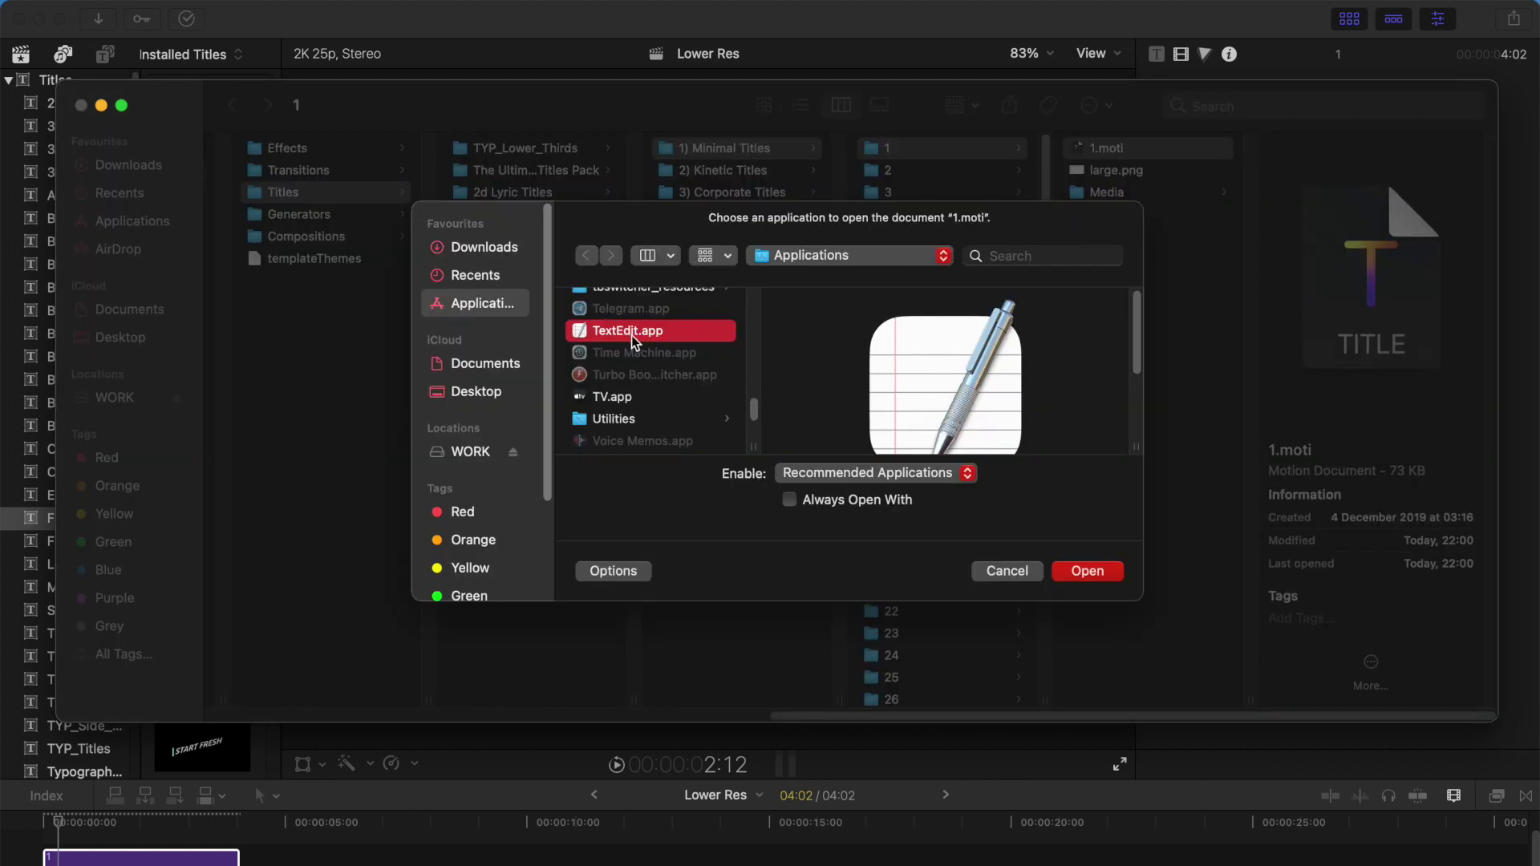
pyautogui.click(1088, 572)
pyautogui.hotkey('ctrl', 'alt', 'Left')
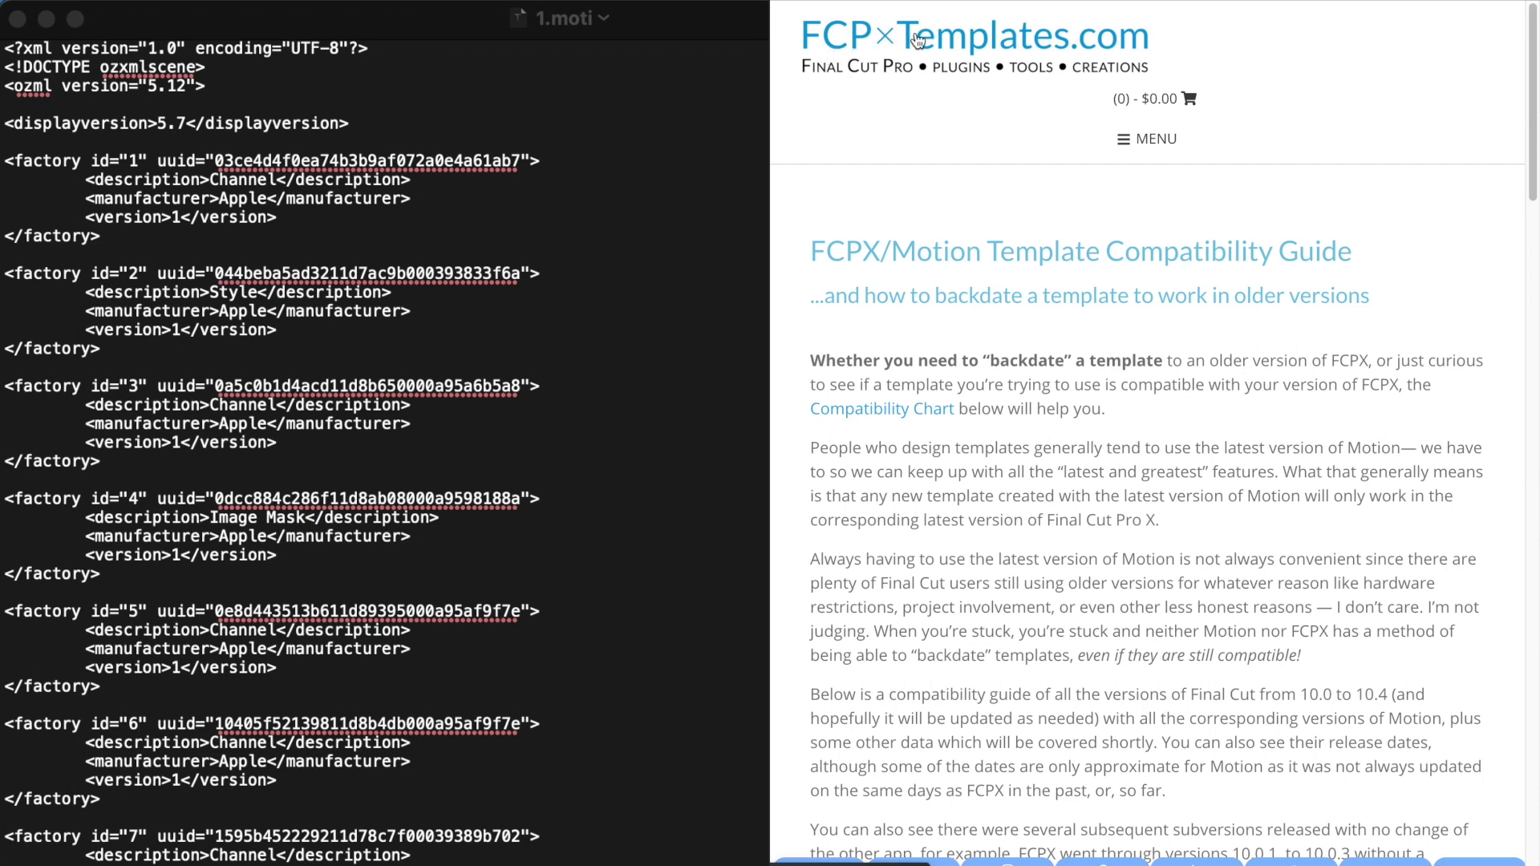
# Scroll to the FCPX/Motion compatibility chart in the browser, then return to the 1.moti XML.
pyautogui.scroll(-15, 1177, 187)
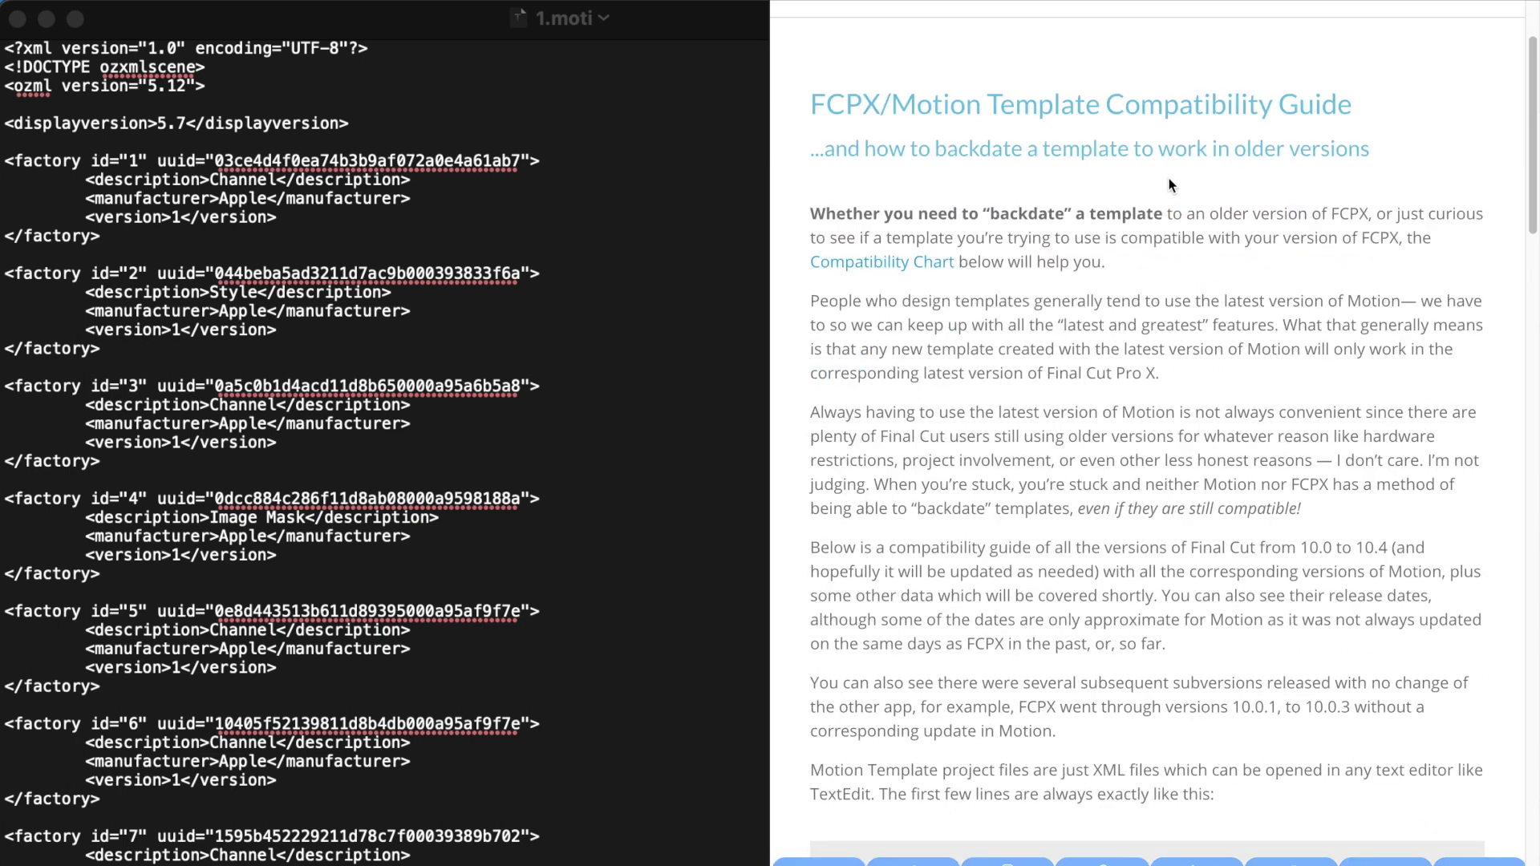
pyautogui.scroll(-12, 1169, 192)
pyautogui.scroll(2, 1170, 193)
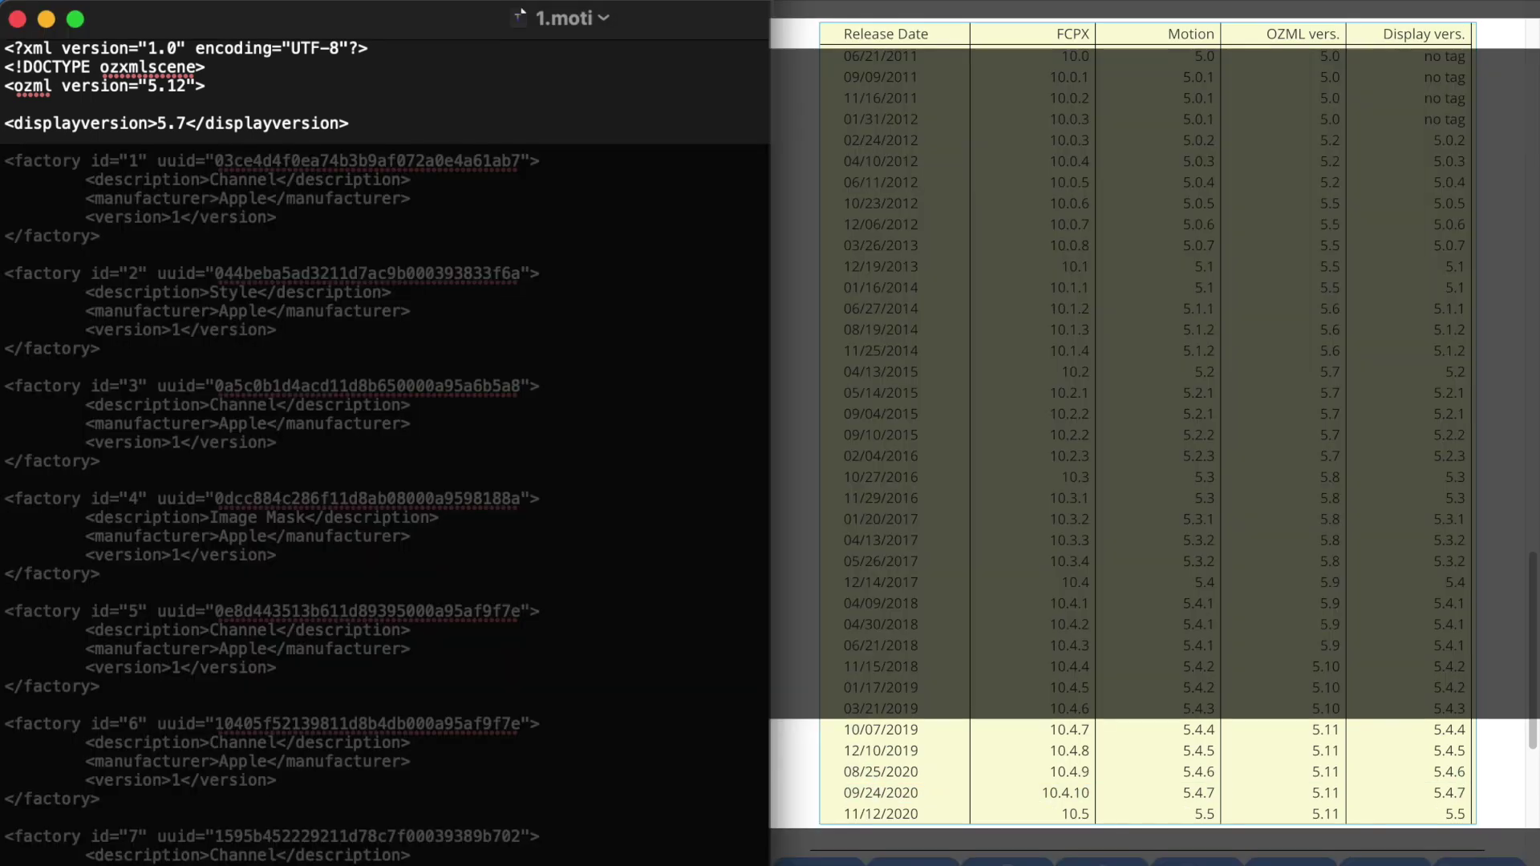
pyautogui.click(967, 301)
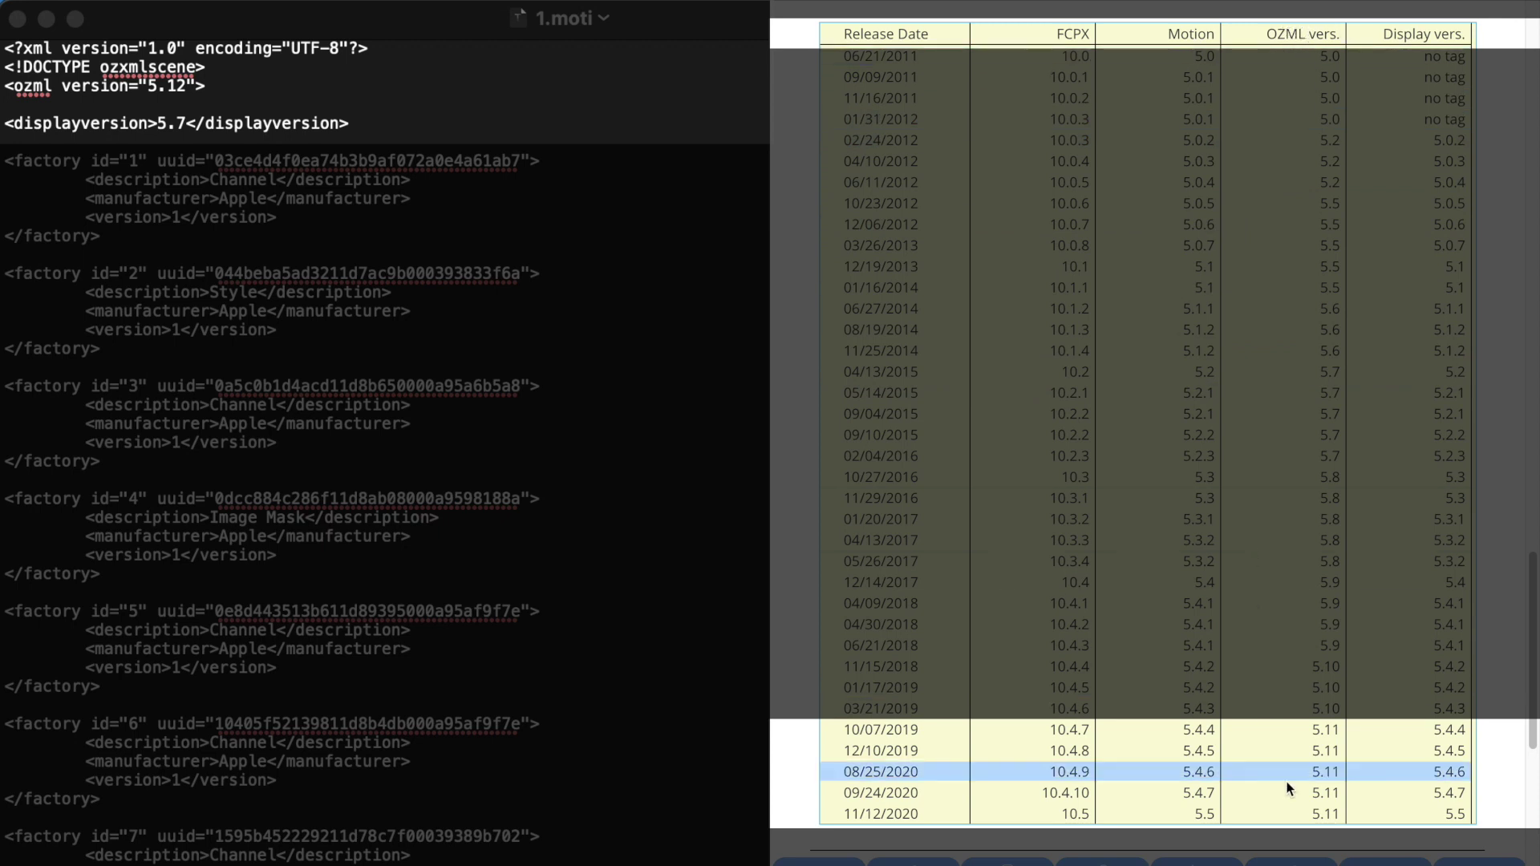
pyautogui.click(187, 85)
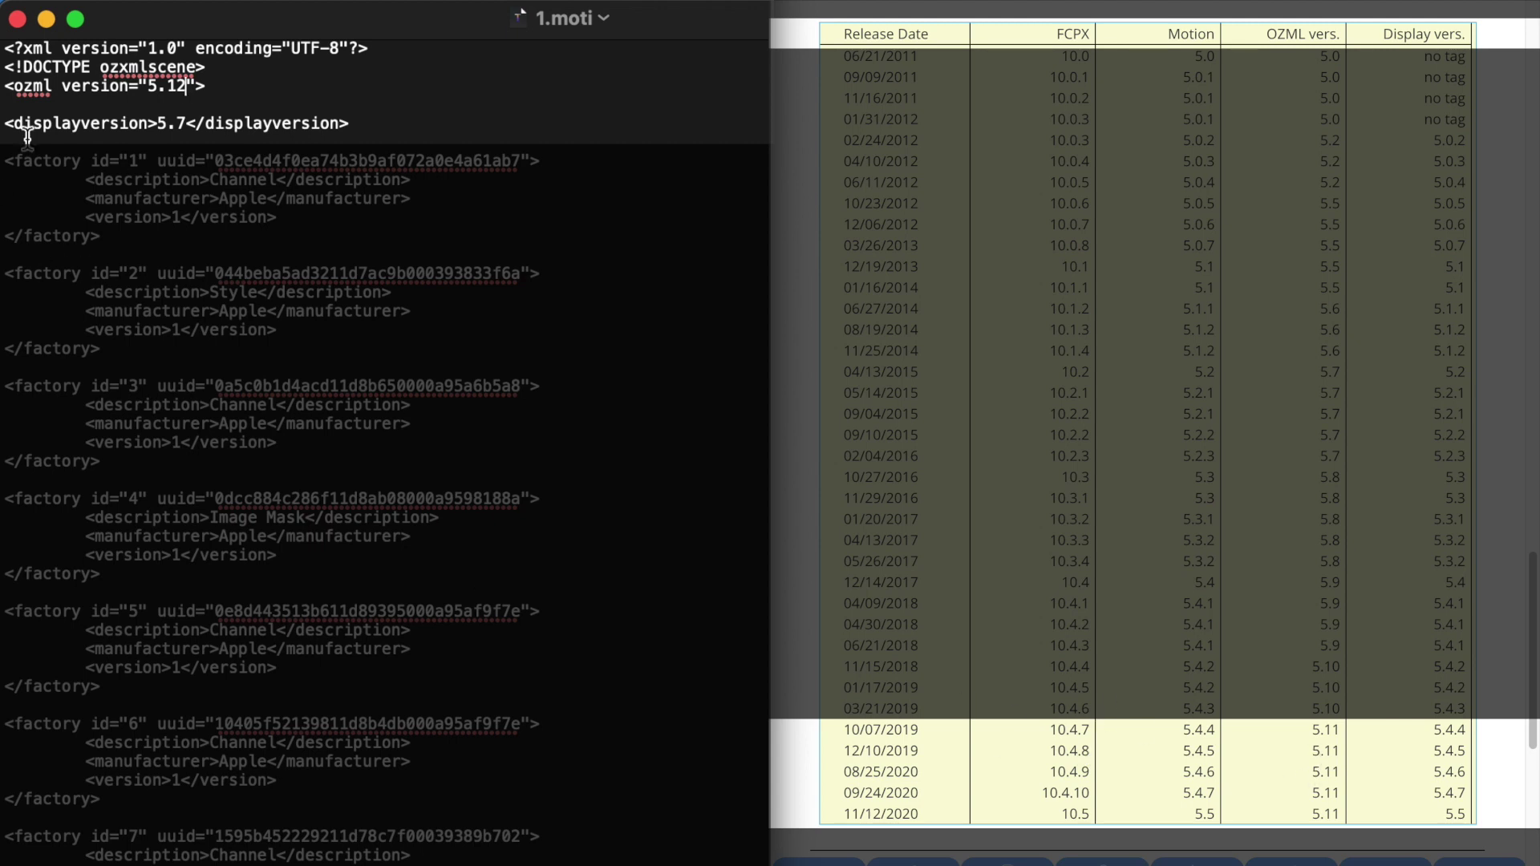
# Change ozml version 5.12 to 5.11 and displayversion 5.7 to 5.4.4, then close 1.moti.
pyautogui.click(184, 87)
pyautogui.press('BackSpace')
pyautogui.write('1')
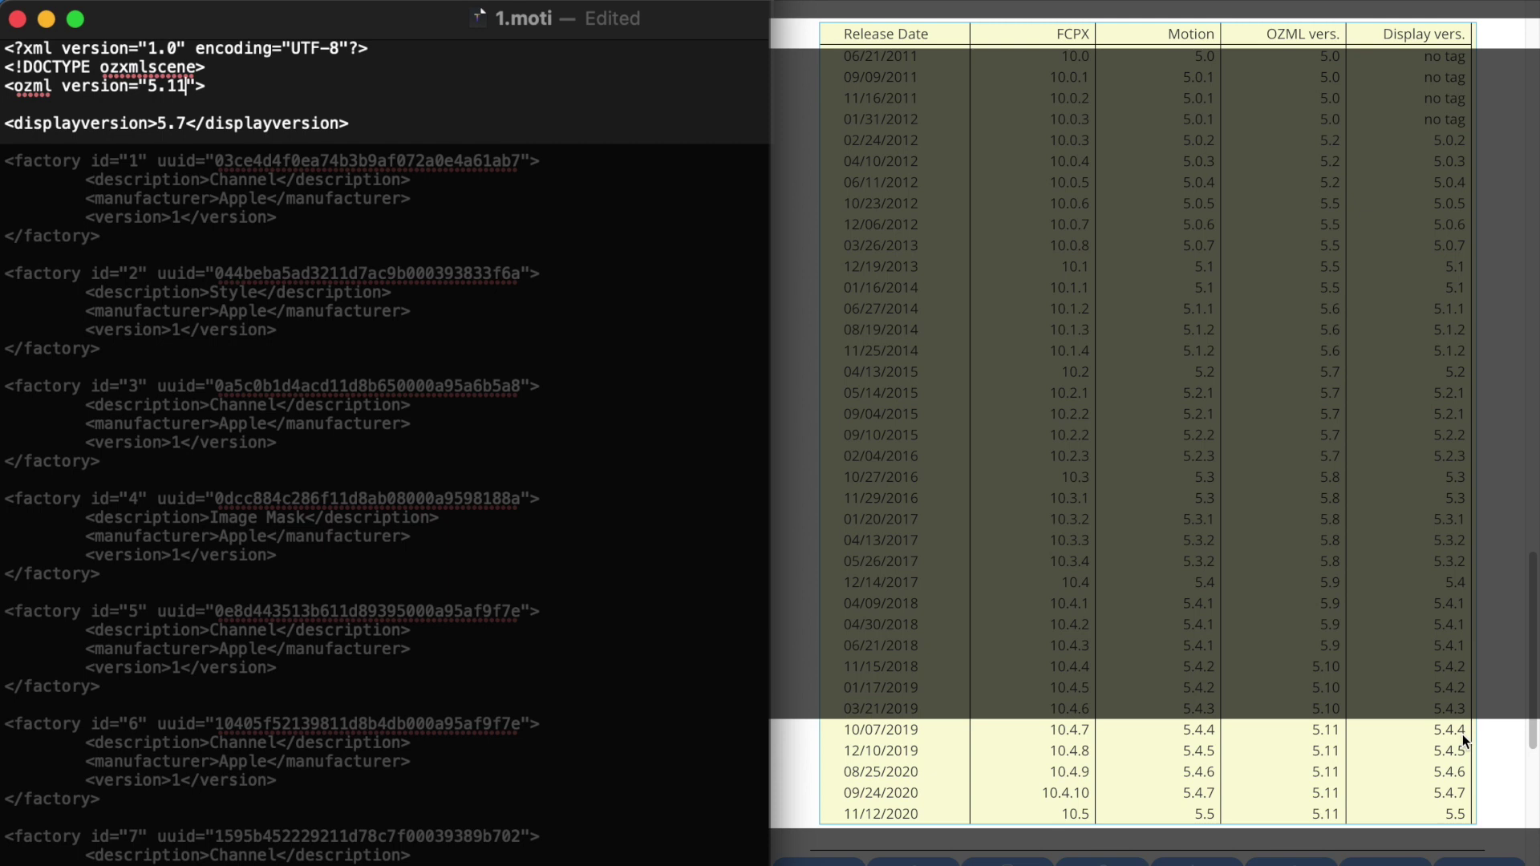
pyautogui.click(184, 123)
pyautogui.press('BackSpace')
pyautogui.write('4.4')
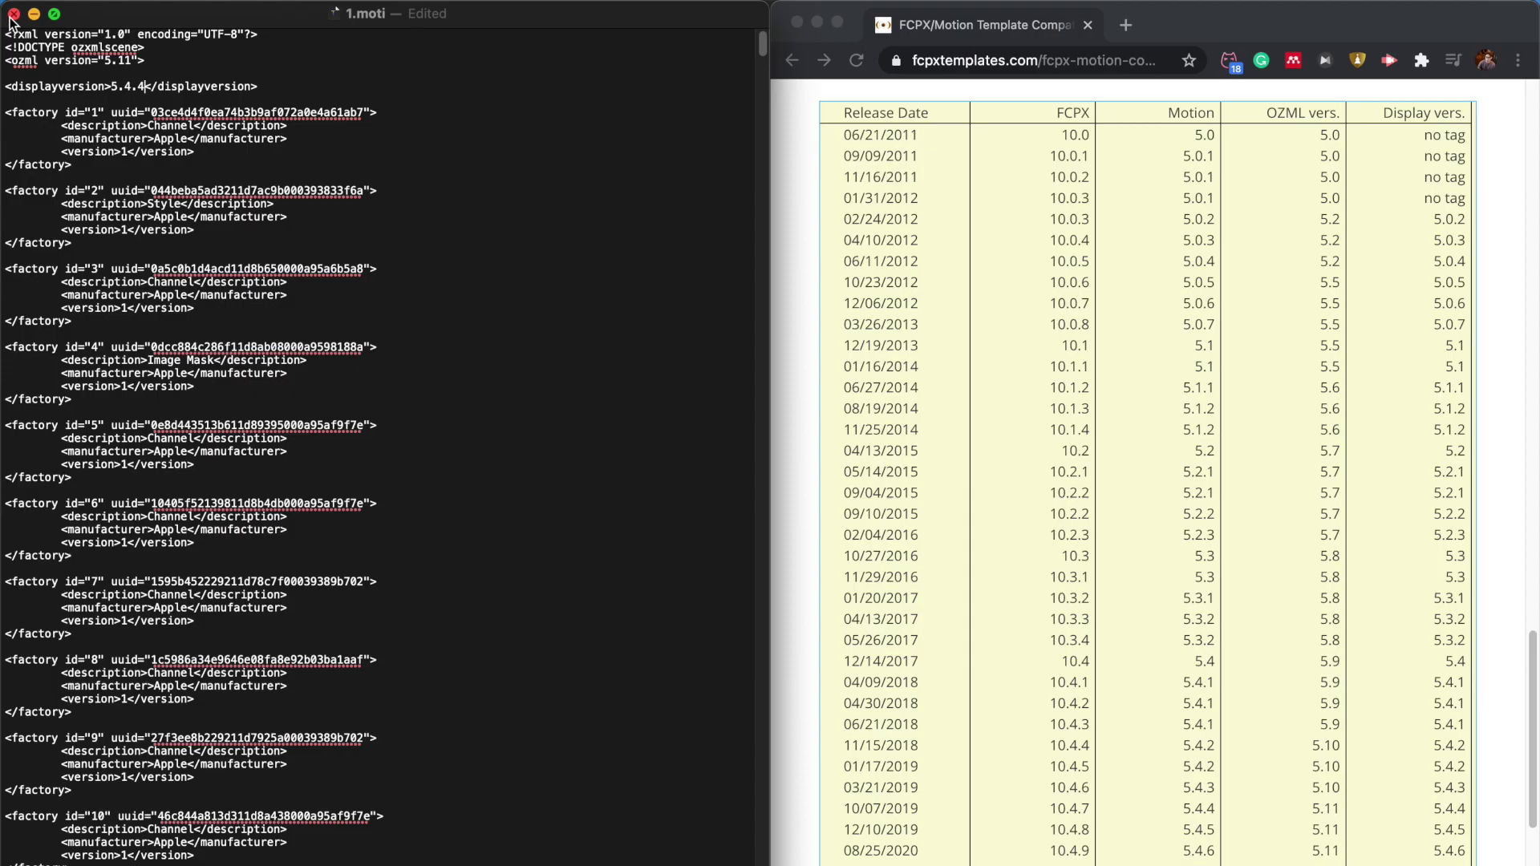
pyautogui.click(13, 14)
# Back in Final Cut Pro, scrub the title clip to watch it animate into START SESSION.
pyautogui.click(430, 108)
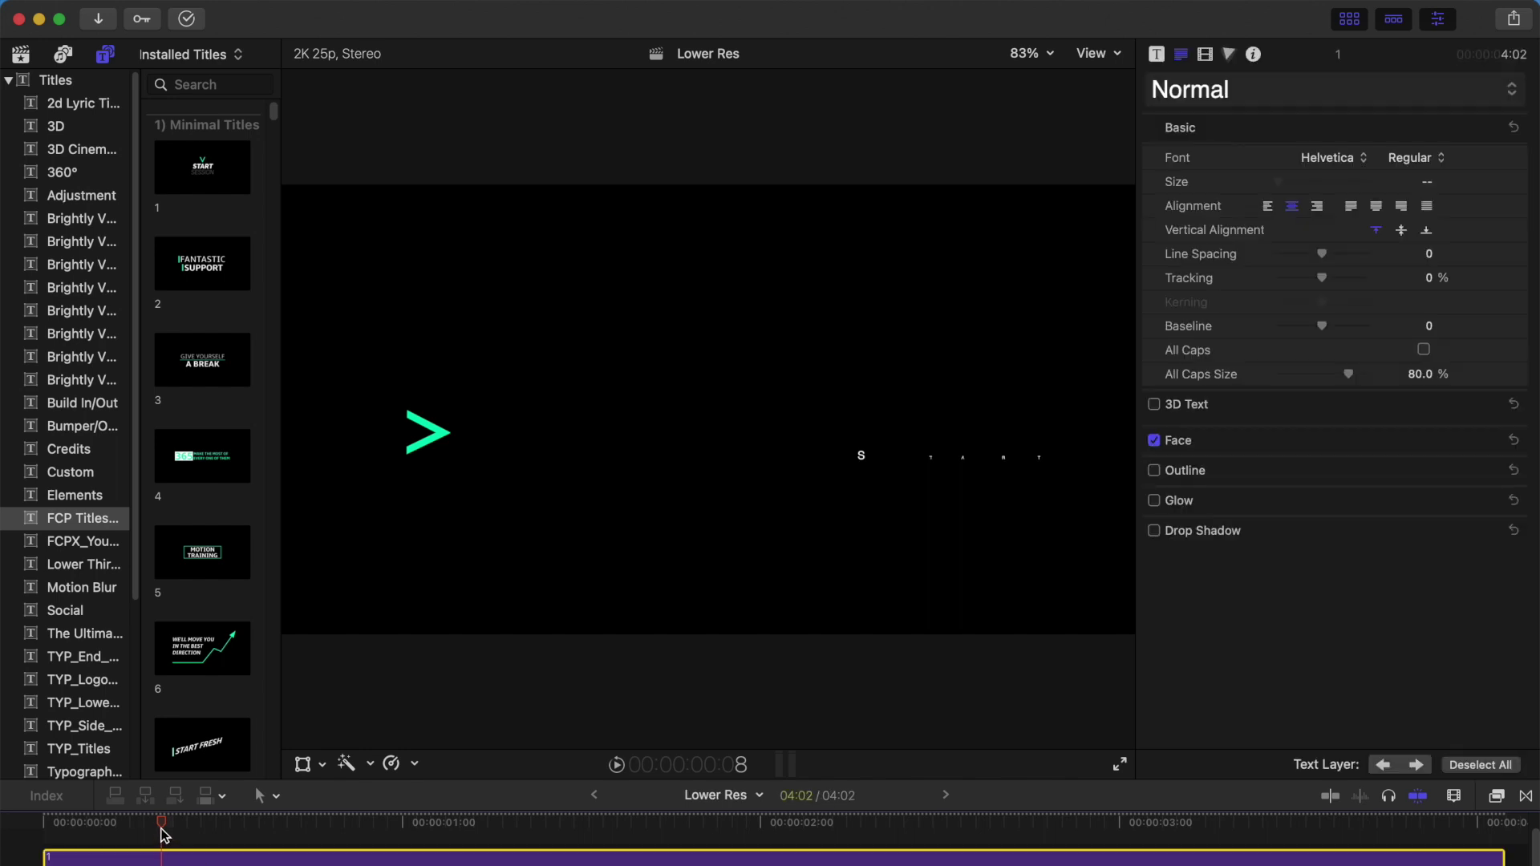
pyautogui.moveTo(163, 834); pyautogui.dragTo(635, 824)
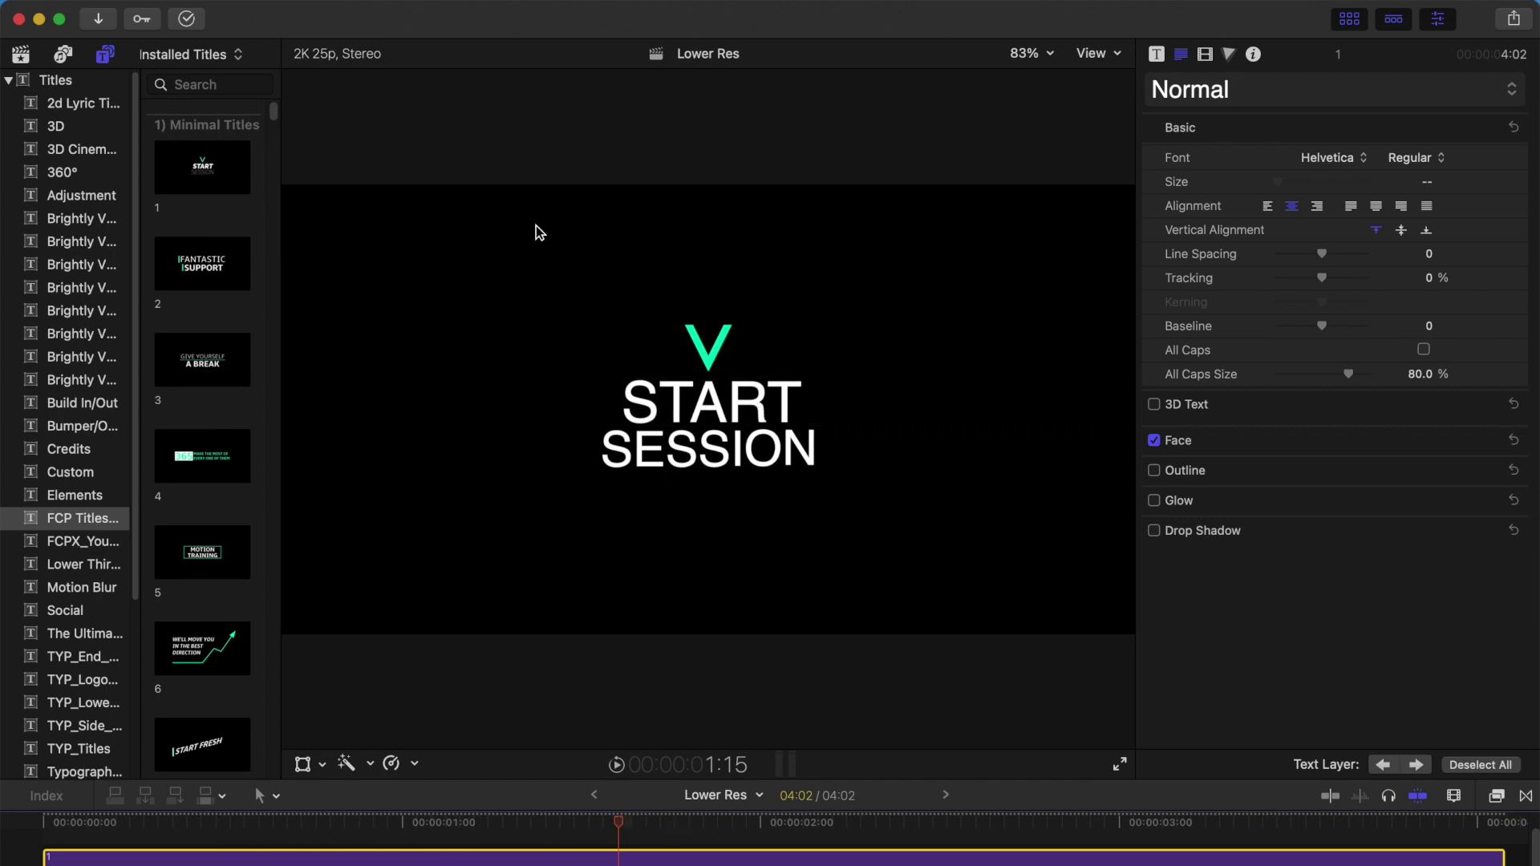
# Hide the Titles and Generators category sidebar so thumbnails show in two columns.
pyautogui.click(104, 54)
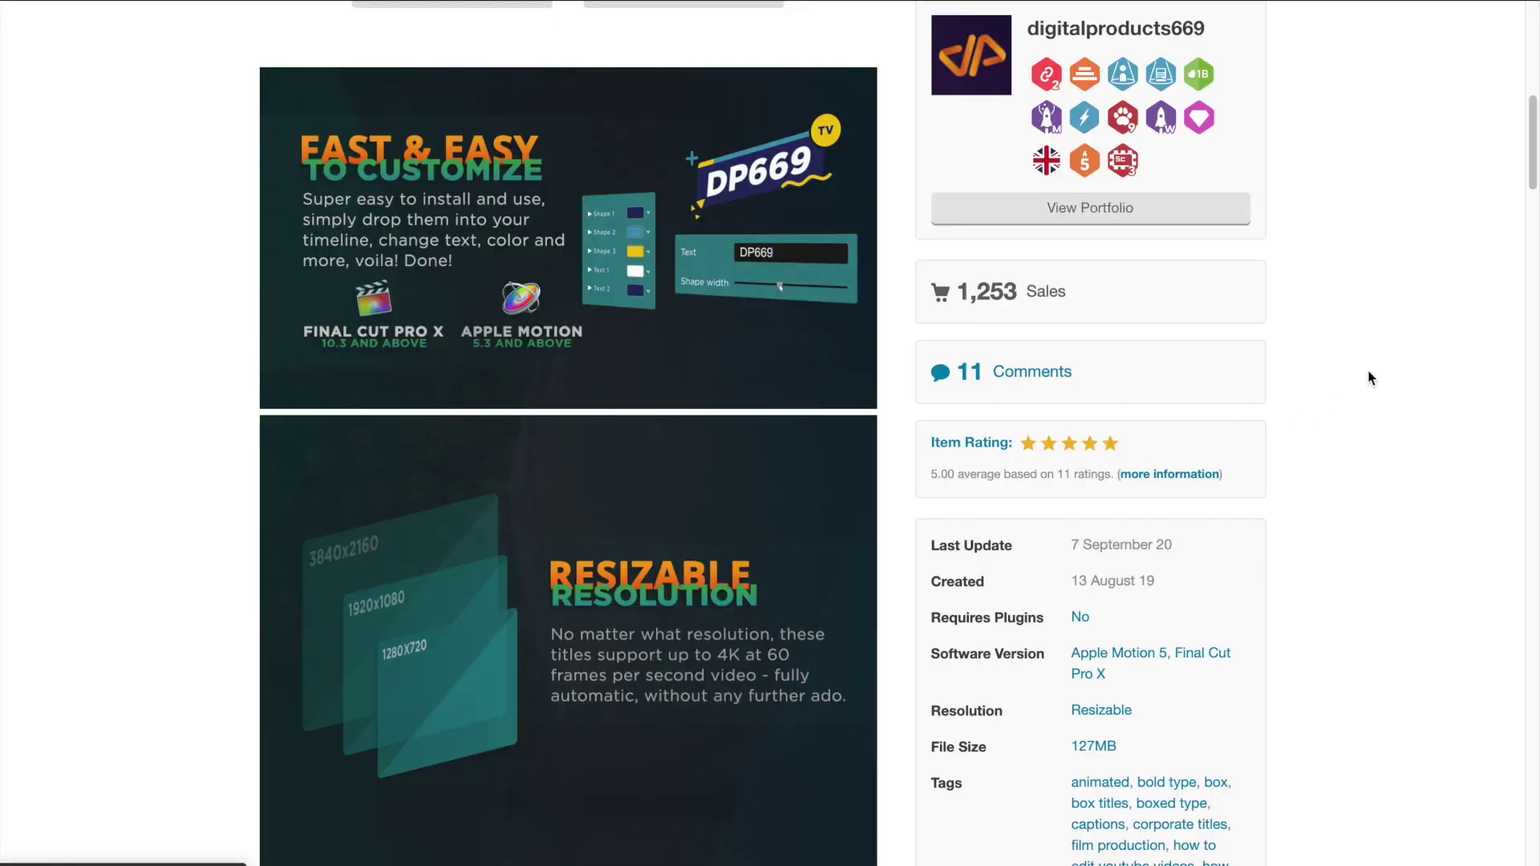
pyautogui.scroll(-5, 1376, 359)
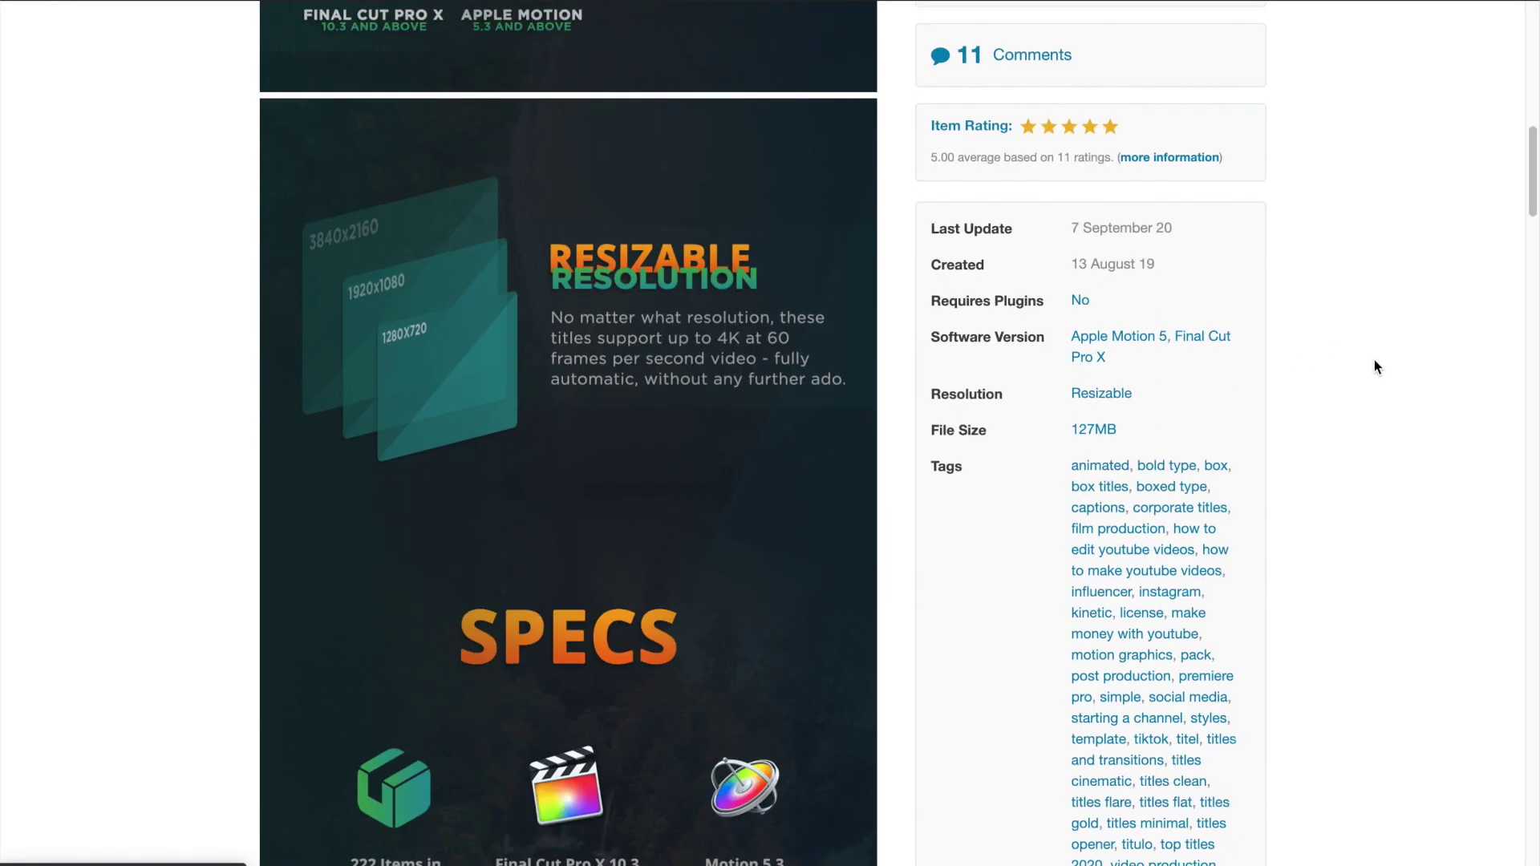
pyautogui.scroll(-1, 1299, 352)
pyautogui.moveTo(1181, 158); pyautogui.dragTo(1064, 163)
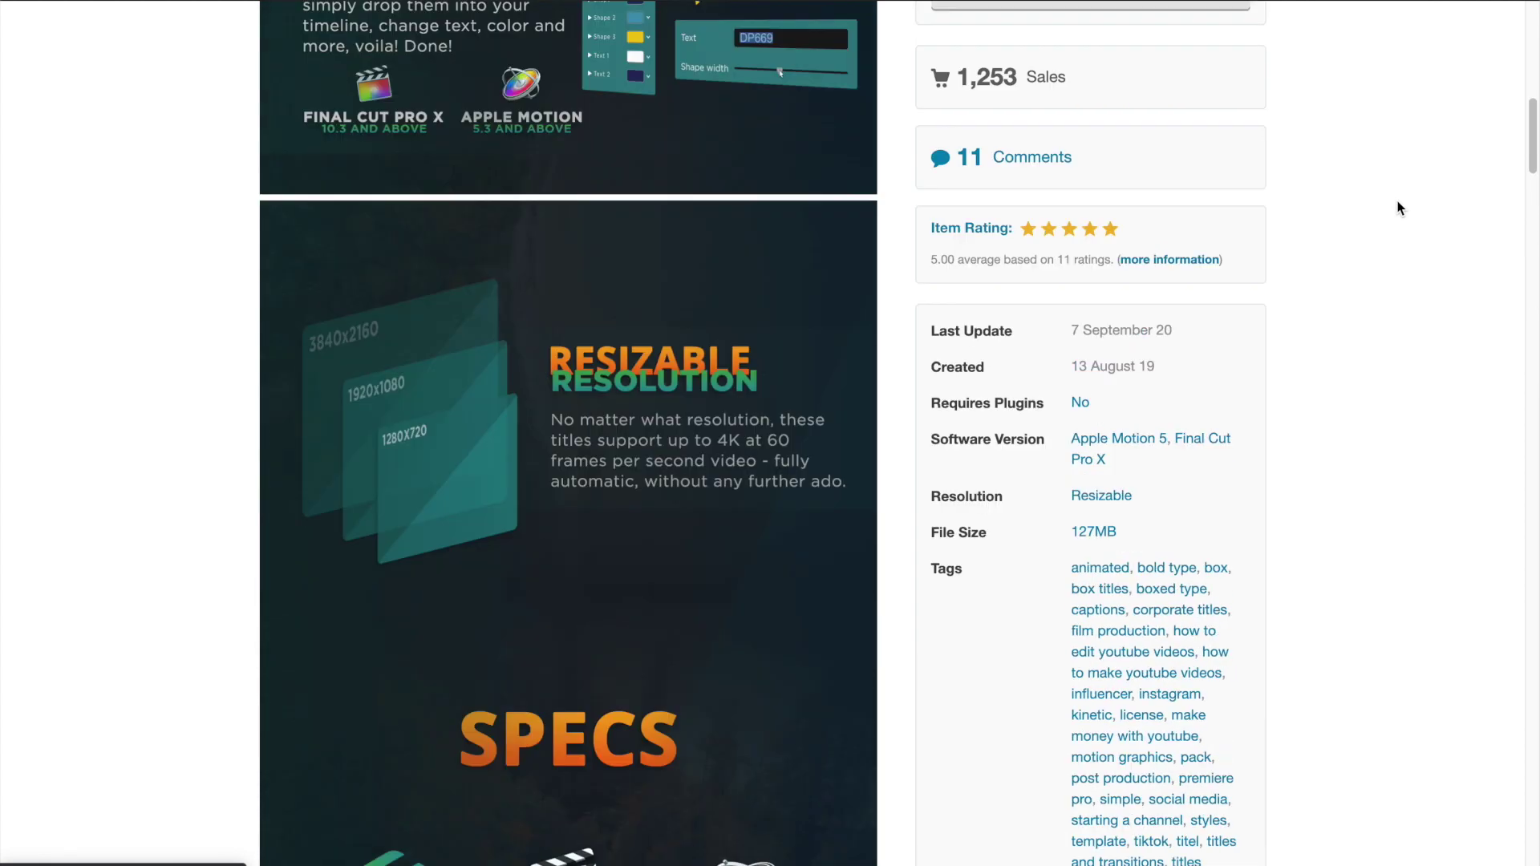
pyautogui.scroll(7, 1397, 207)
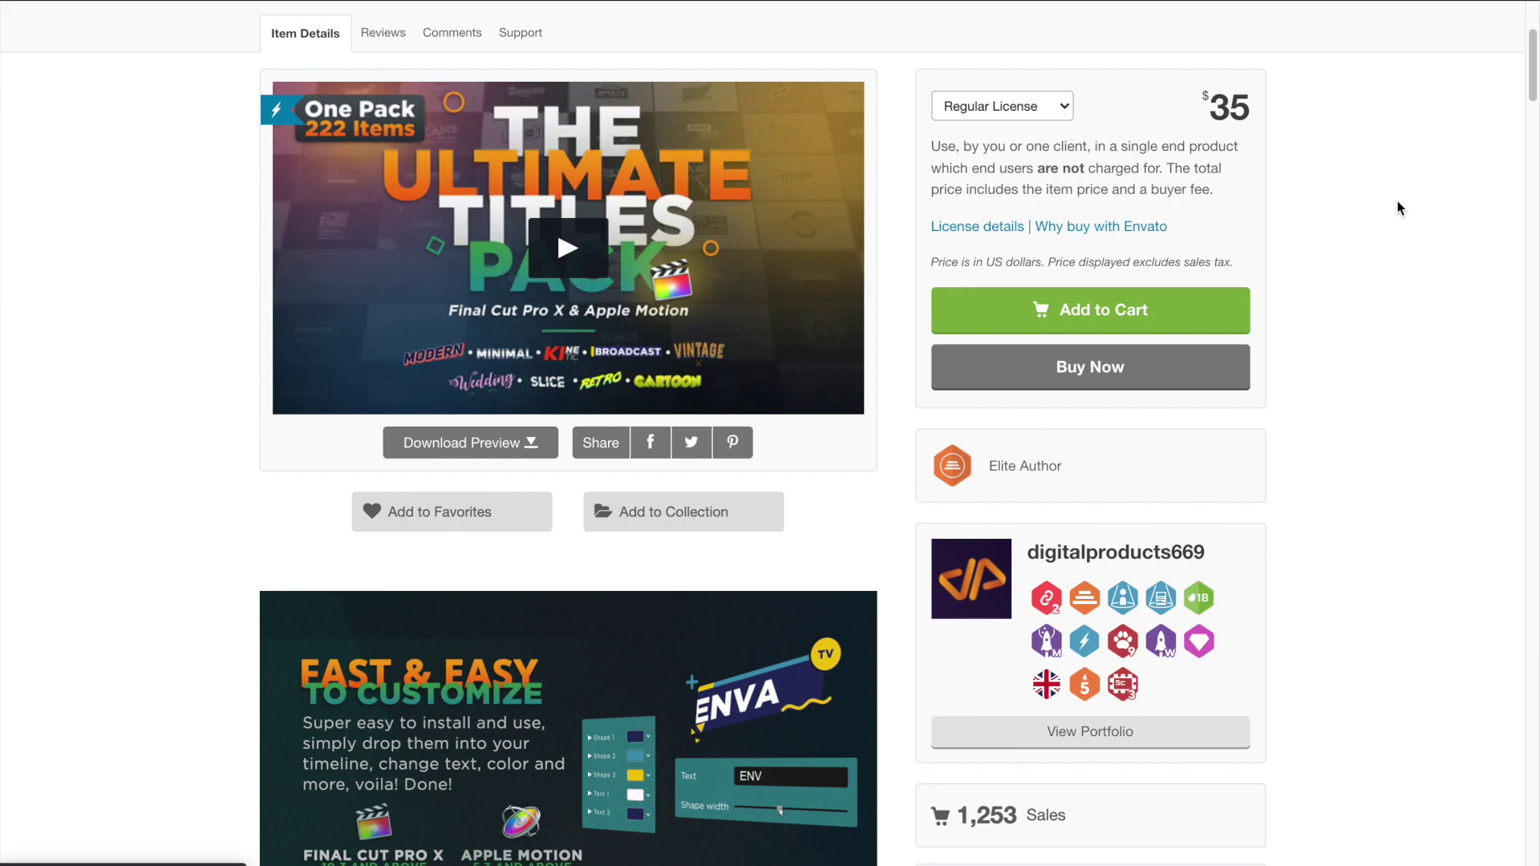
pyautogui.scroll(3, 1397, 209)
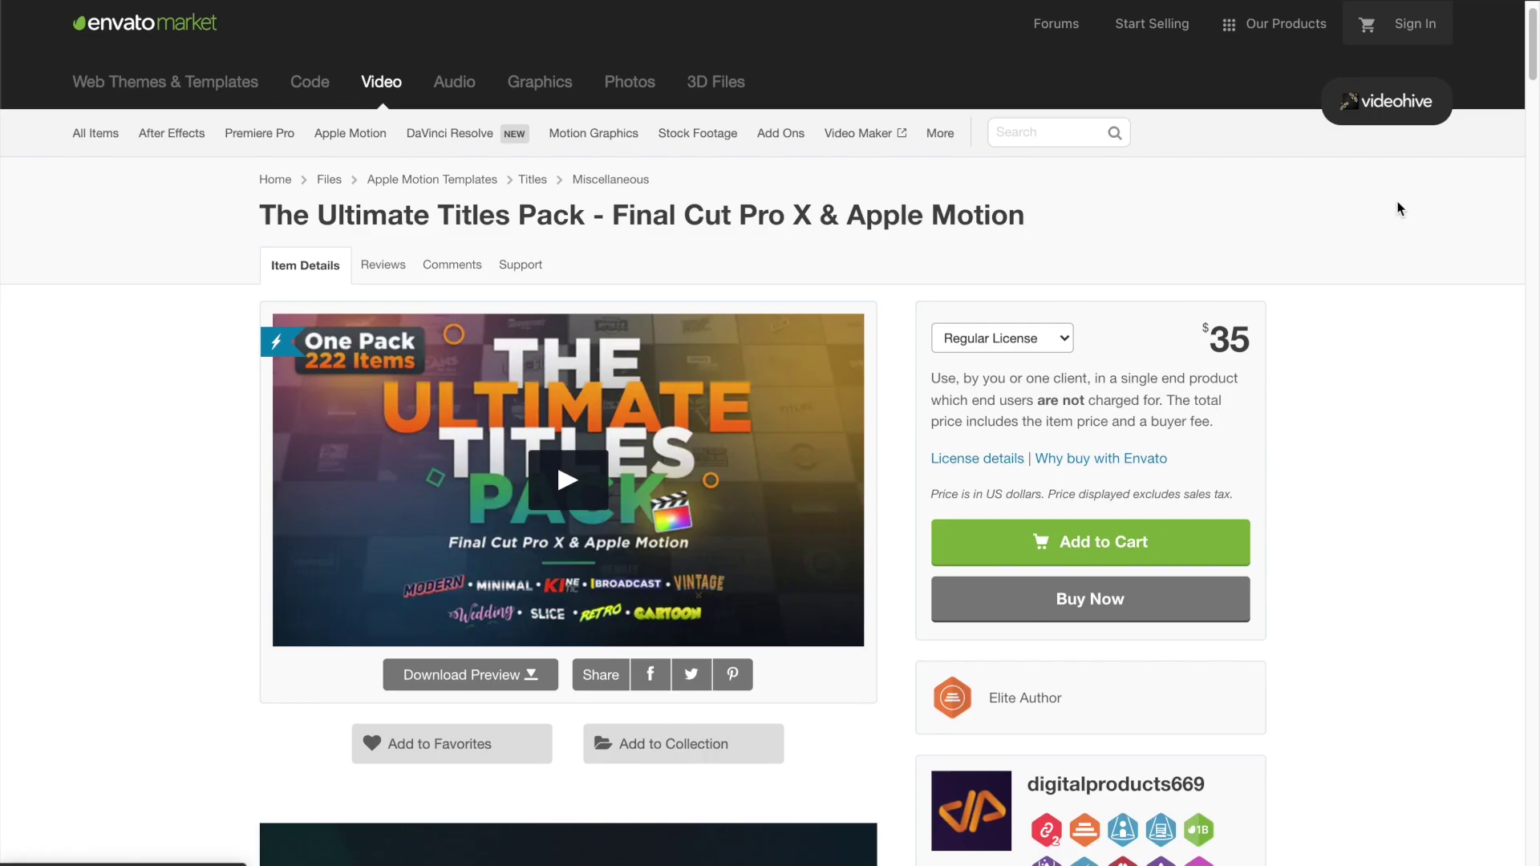
pyautogui.scroll(1, 1397, 208)
pyautogui.scroll(-1, 1330, 325)
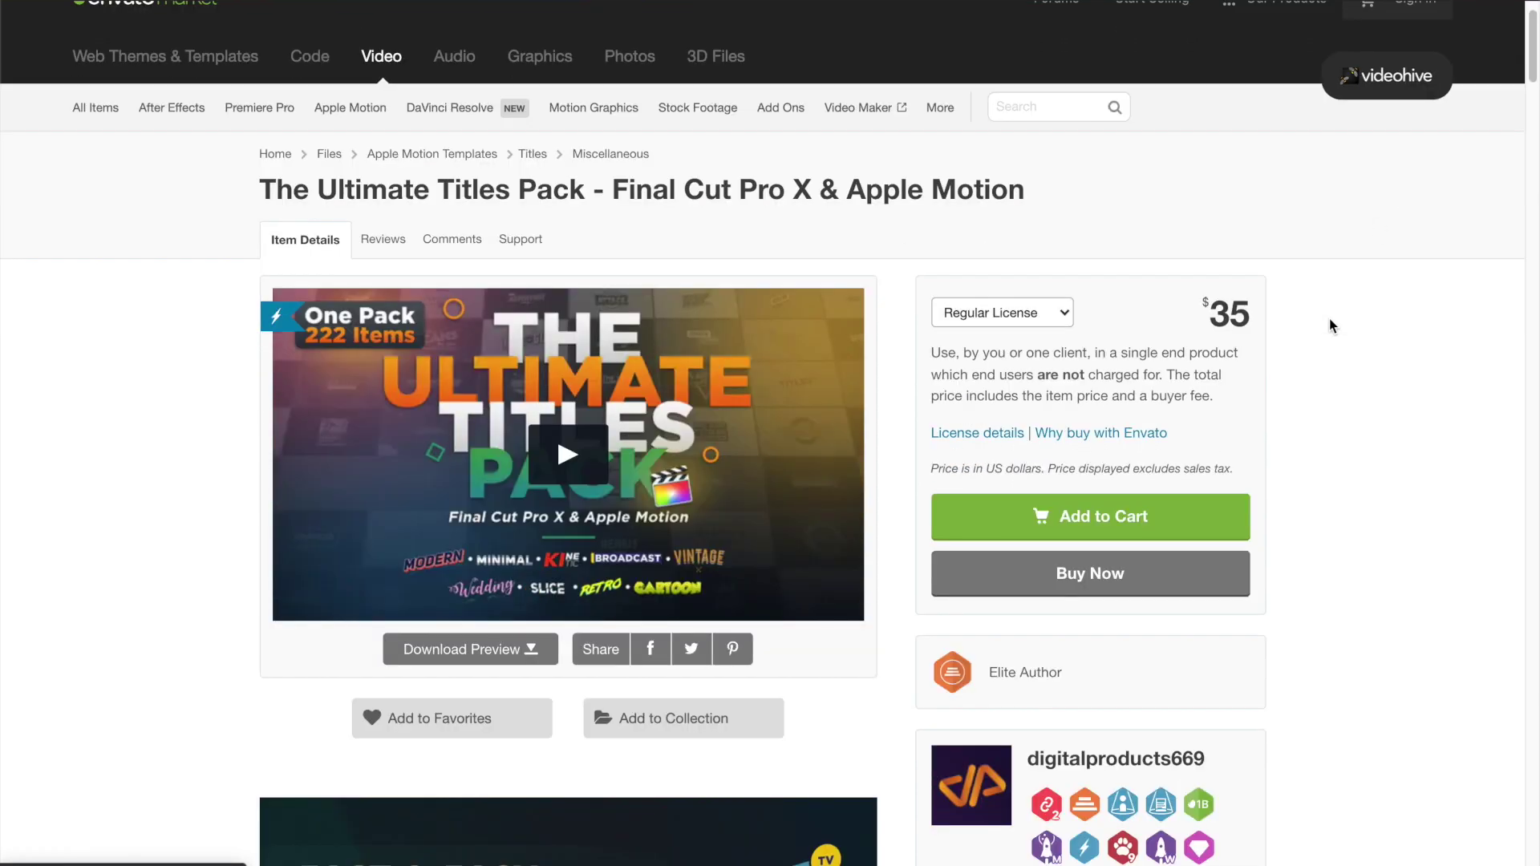